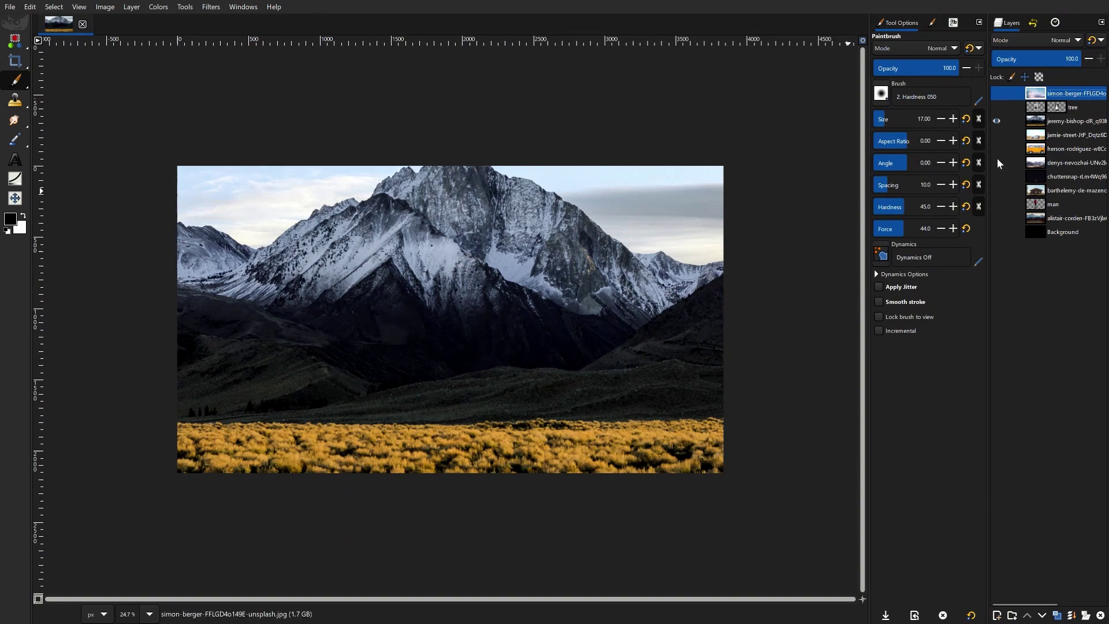
Scale the jeremy-bishop mountain layer so it fits the width of the canvas
click(1036, 124)
scroll(498, 280, down, 1)
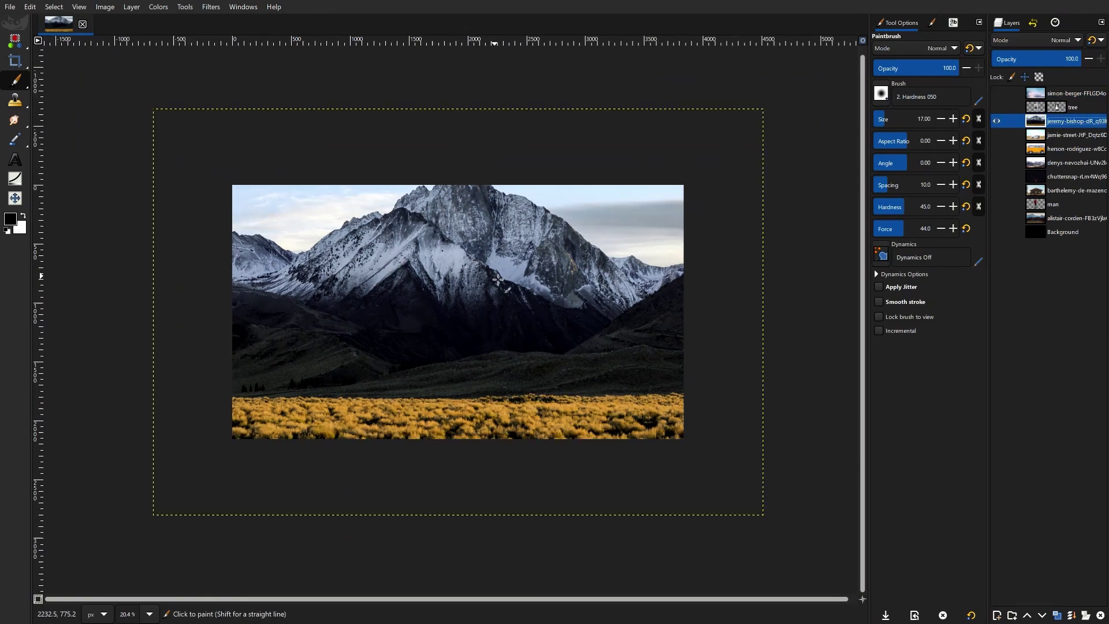
key(shift+s)
click(458, 112)
drag(461, 112, 462, 189)
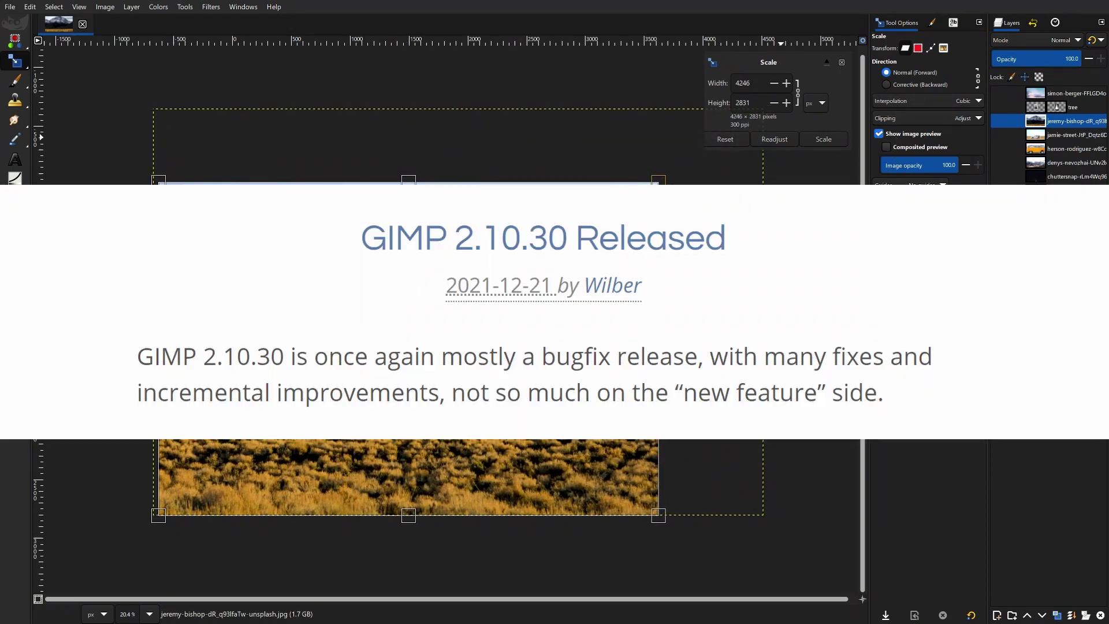
drag(407, 182, 411, 274)
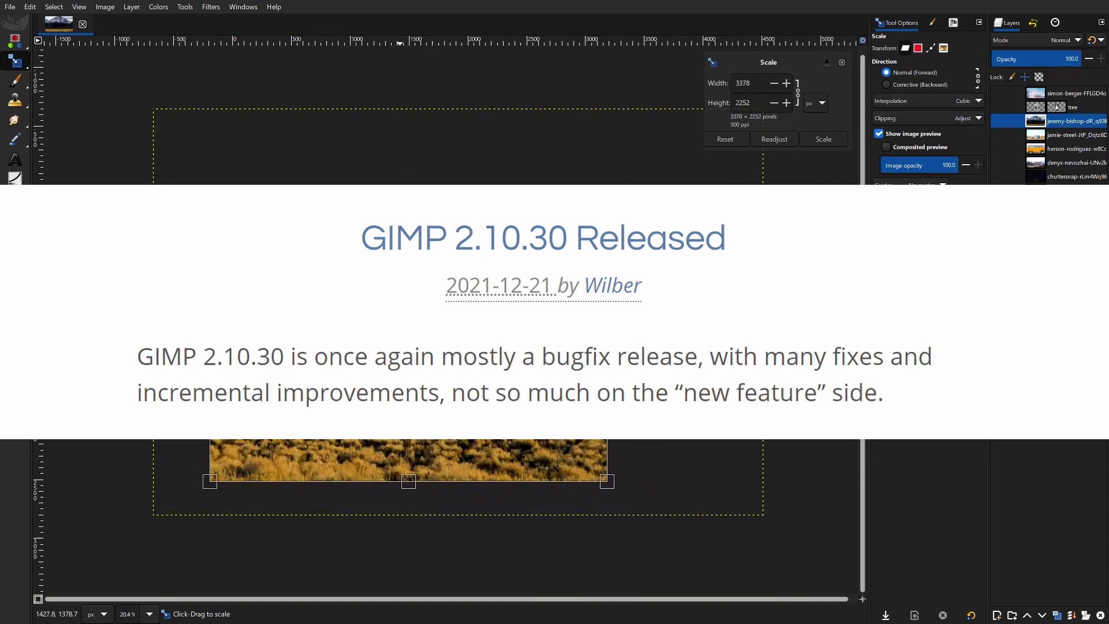
drag(400, 356, 454, 321)
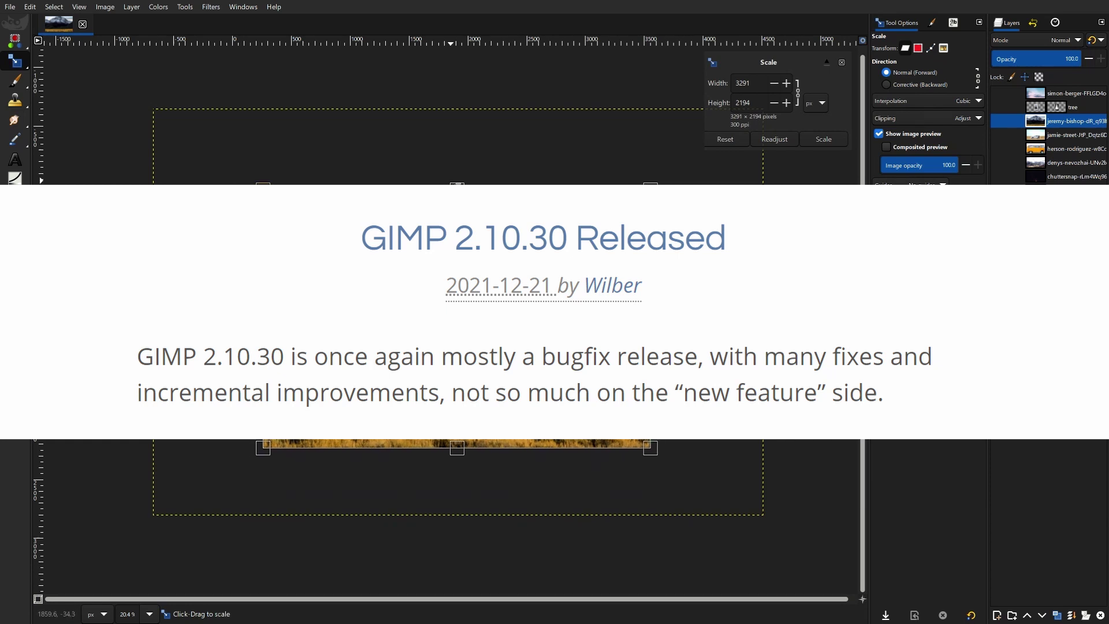
drag(454, 177, 458, 171)
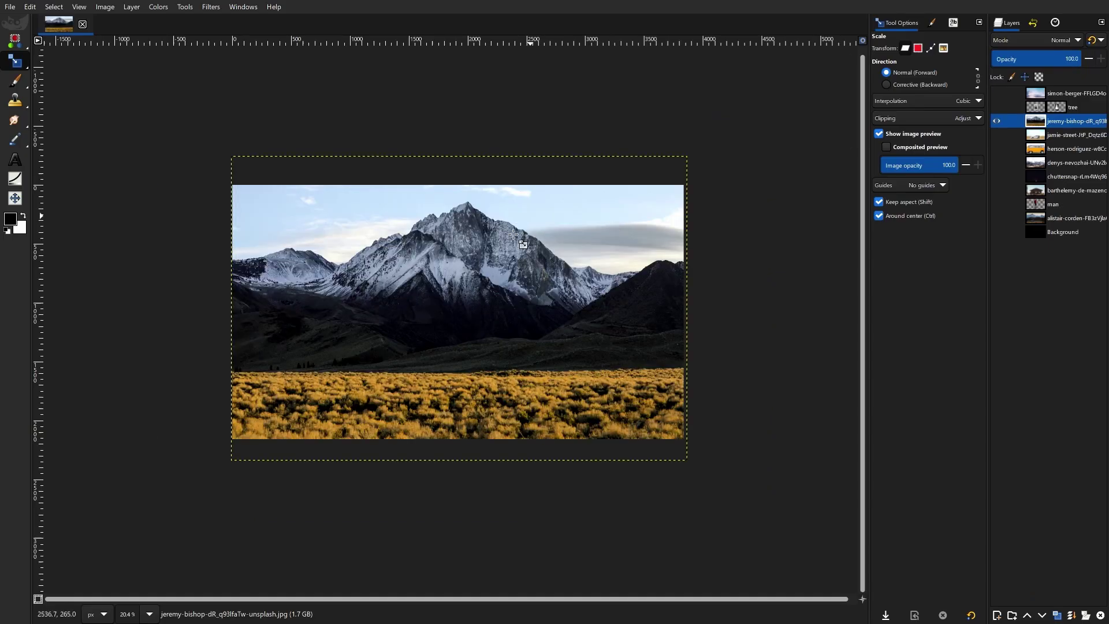
Nudge the mountain layer slightly lower on the canvas and drop it just above Background
ctrl+scroll(483, 248, up, 1)
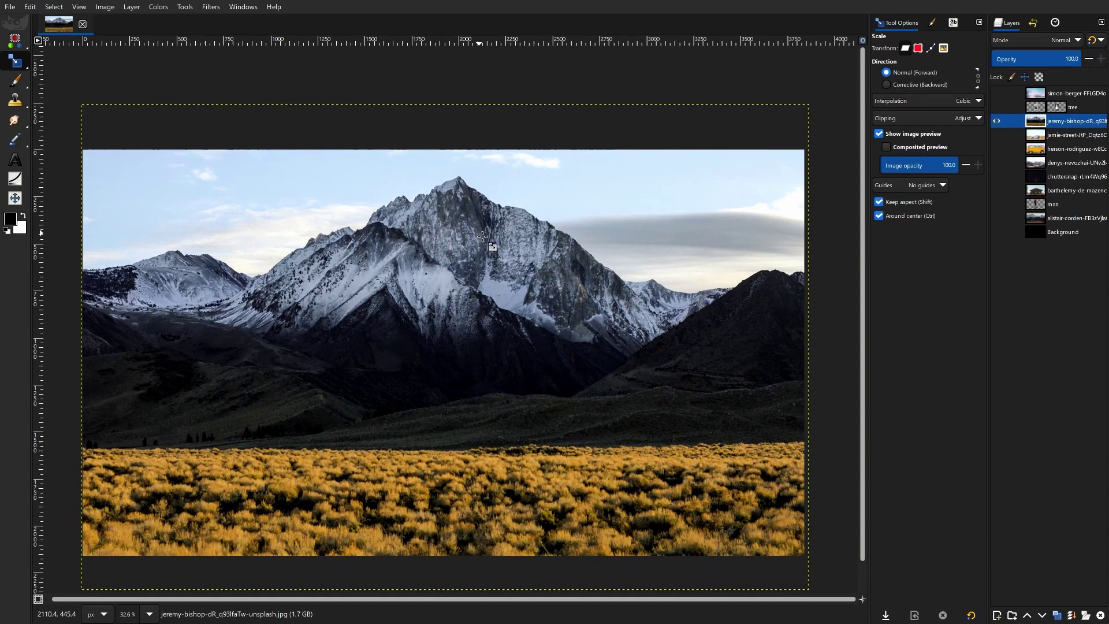
ctrl+scroll(482, 237, down, 1)
key(m)
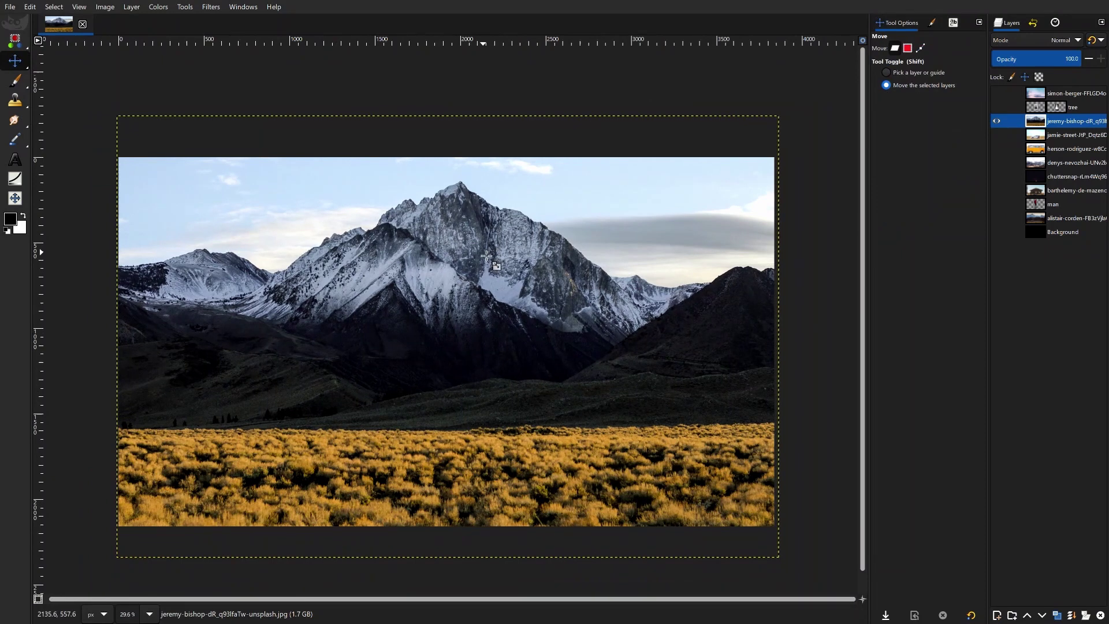
click(486, 256)
drag(487, 253, 483, 280)
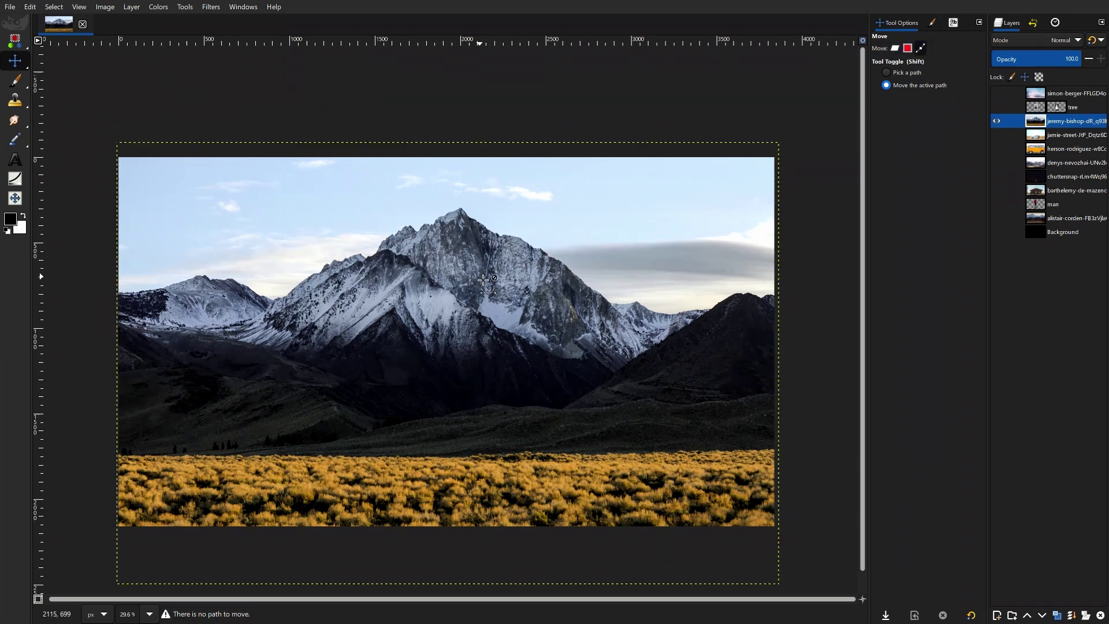
drag(482, 281, 484, 270)
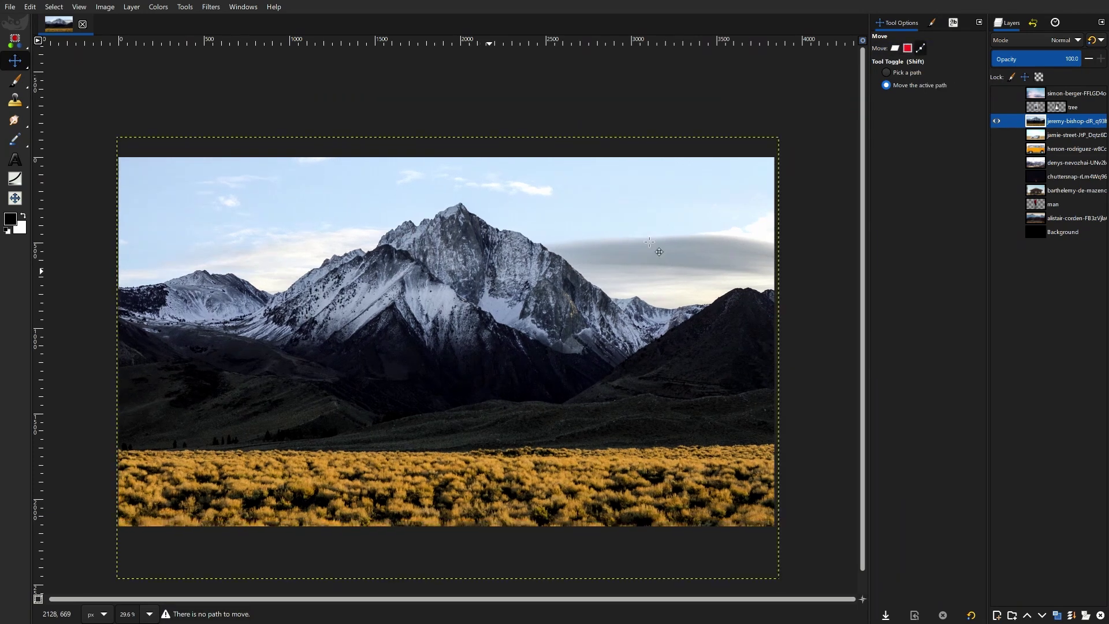
drag(1037, 122, 1044, 209)
click(1037, 223)
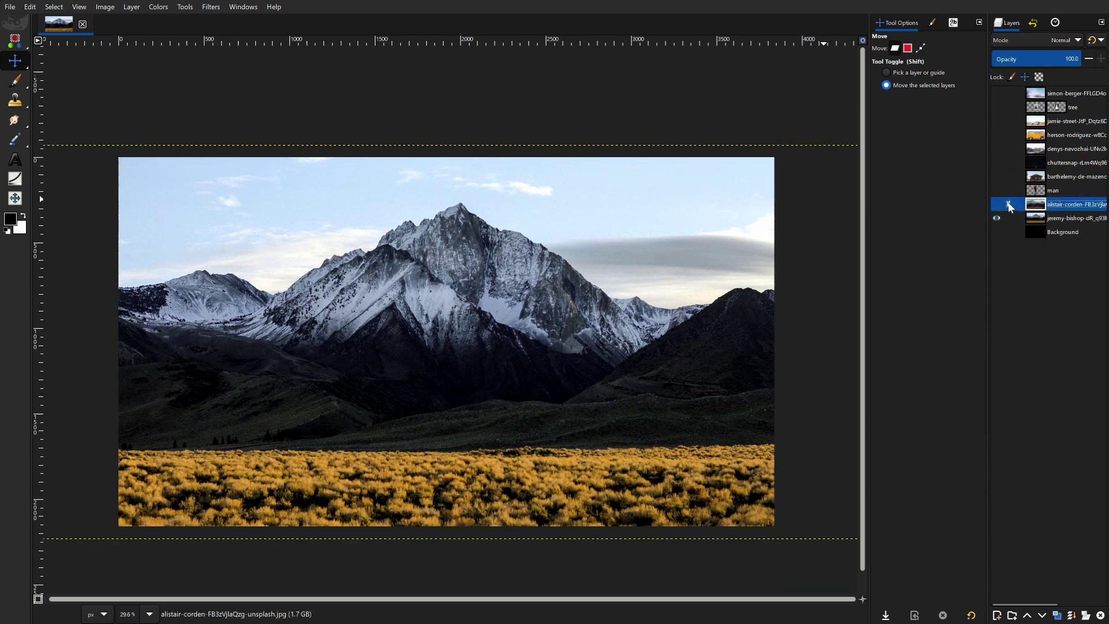
Add a White (full opacity) layer mask to the mountain layer
click(1030, 221)
right_click(1032, 220)
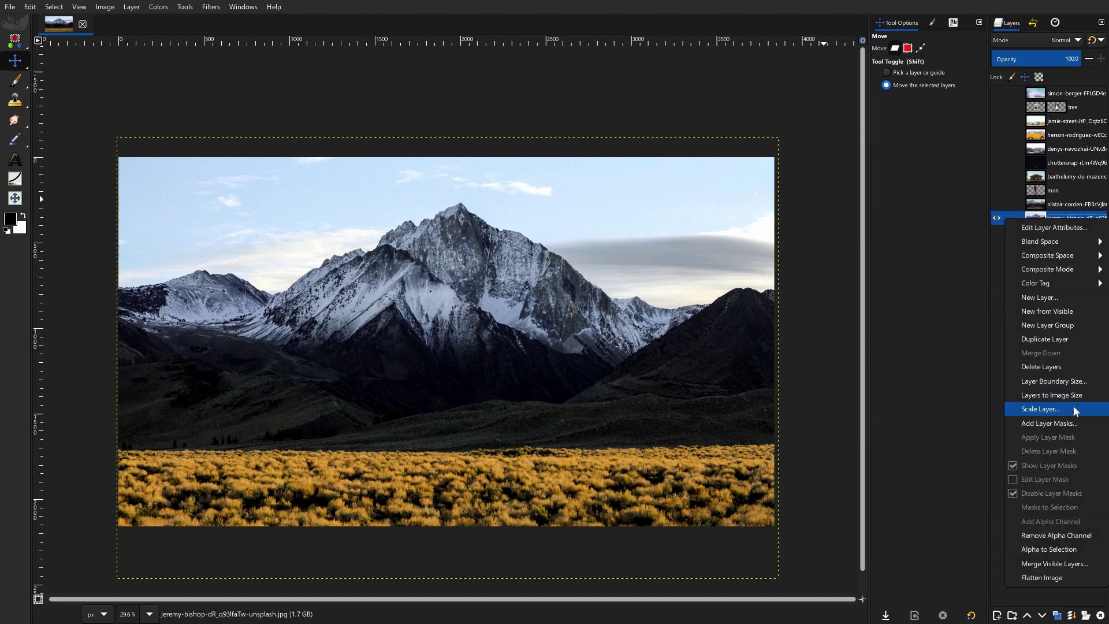
click(1072, 426)
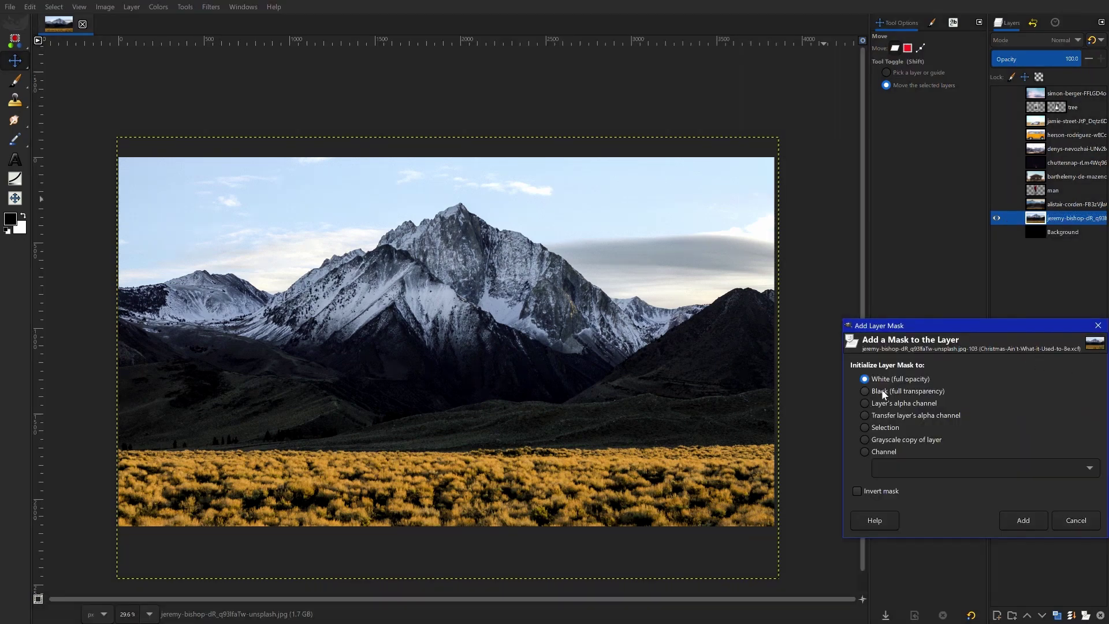
click(1023, 520)
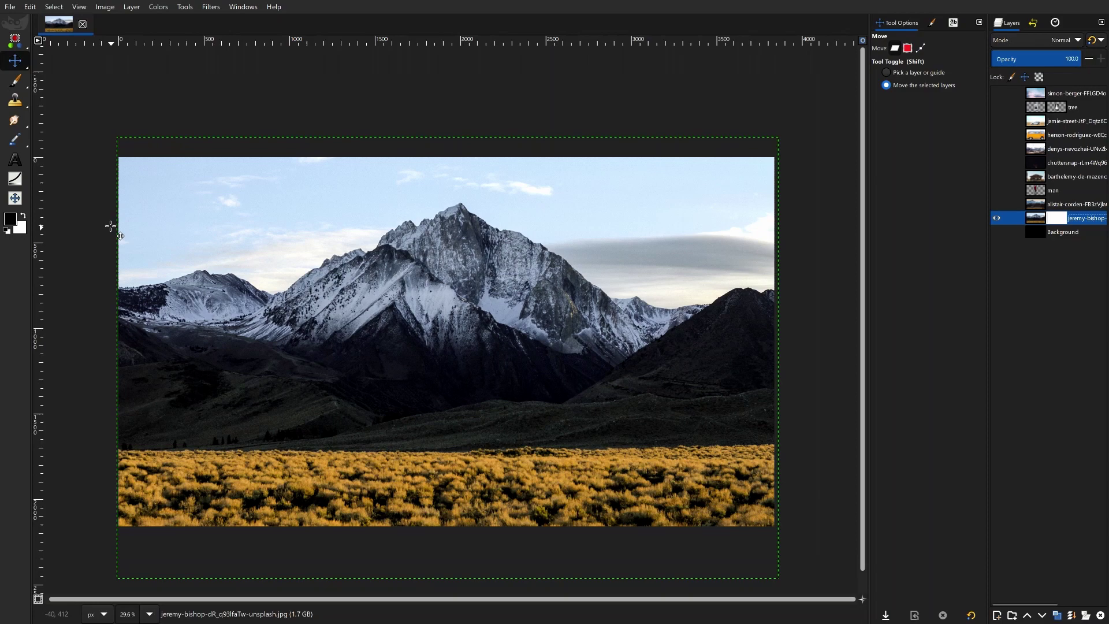
Frame the mountain layer's sky in view and pick the tool for painting the mask
scroll(109, 280, up, 3)
scroll(147, 317, up, 3)
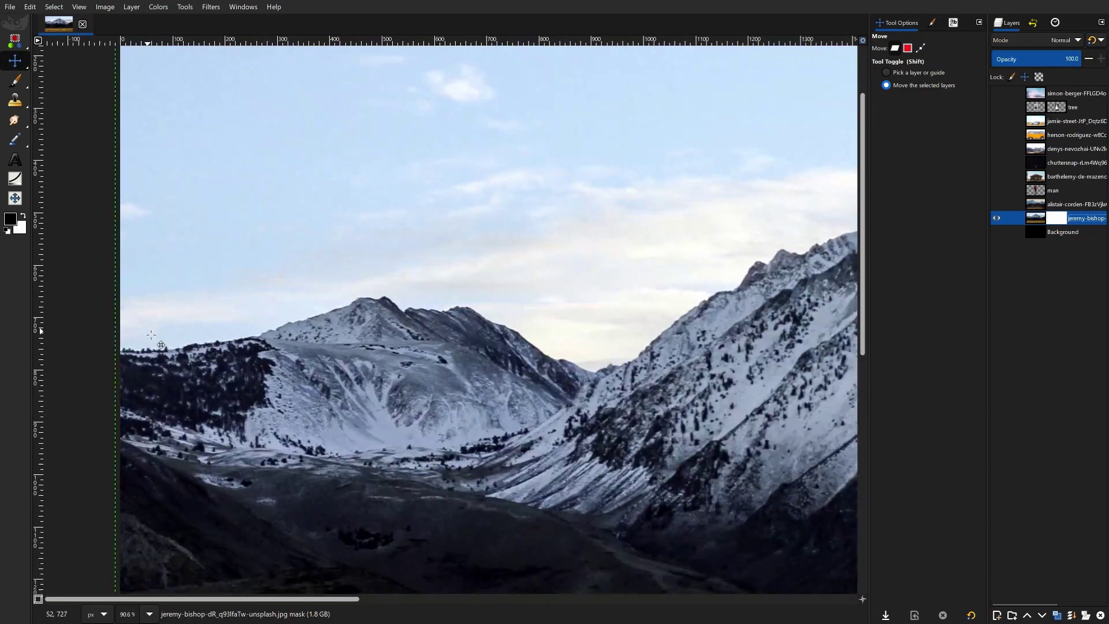
scroll(151, 335, down, 5)
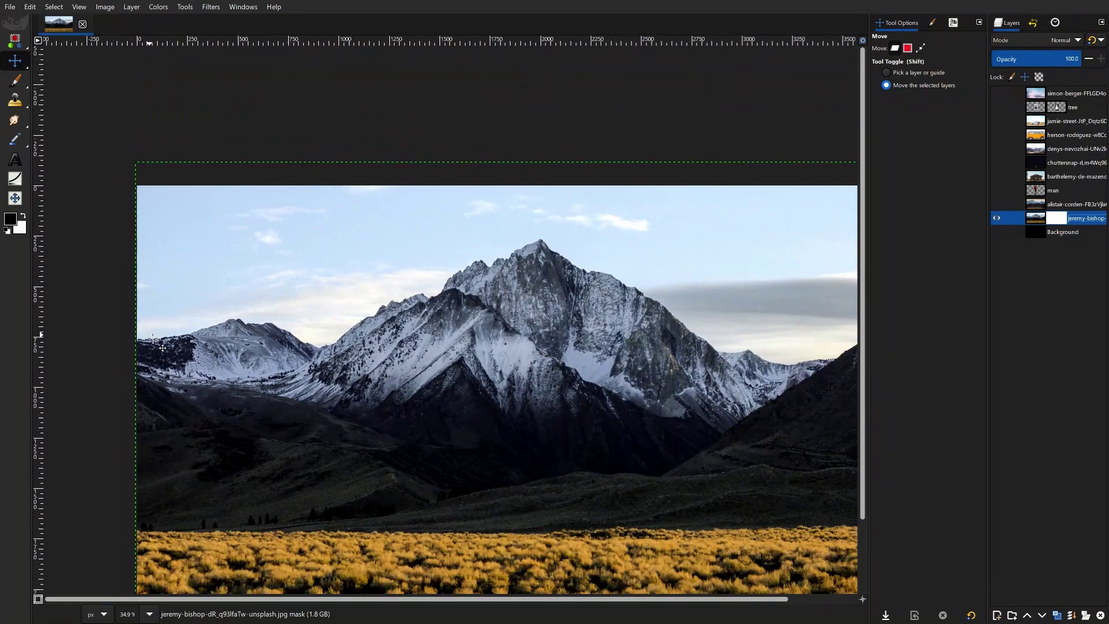
scroll(162, 347, right, 3)
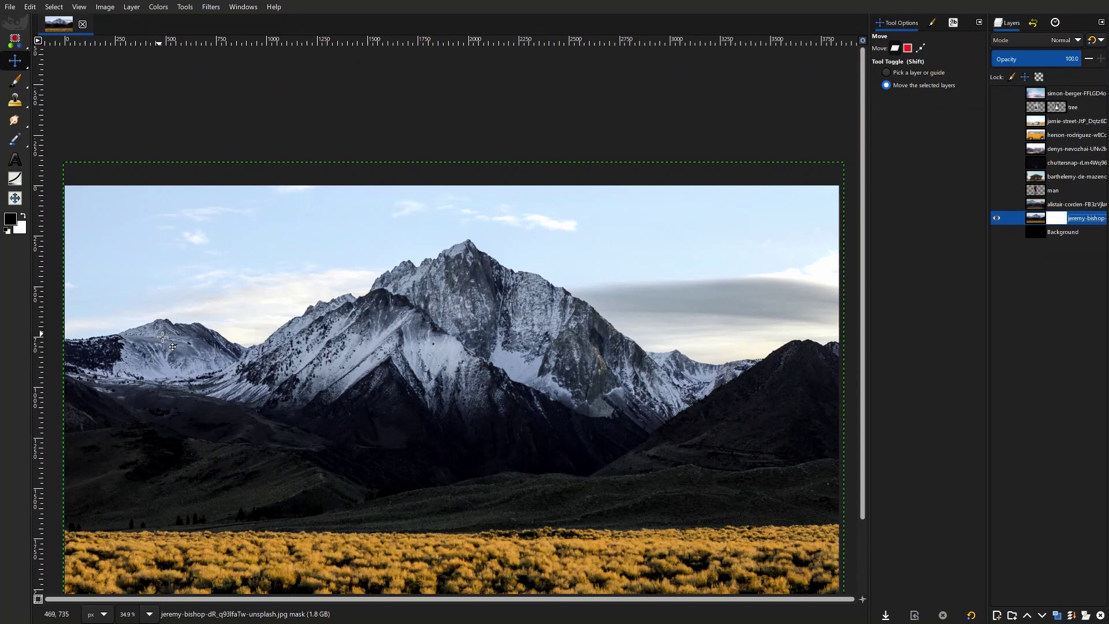
scroll(602, 353, down, 2)
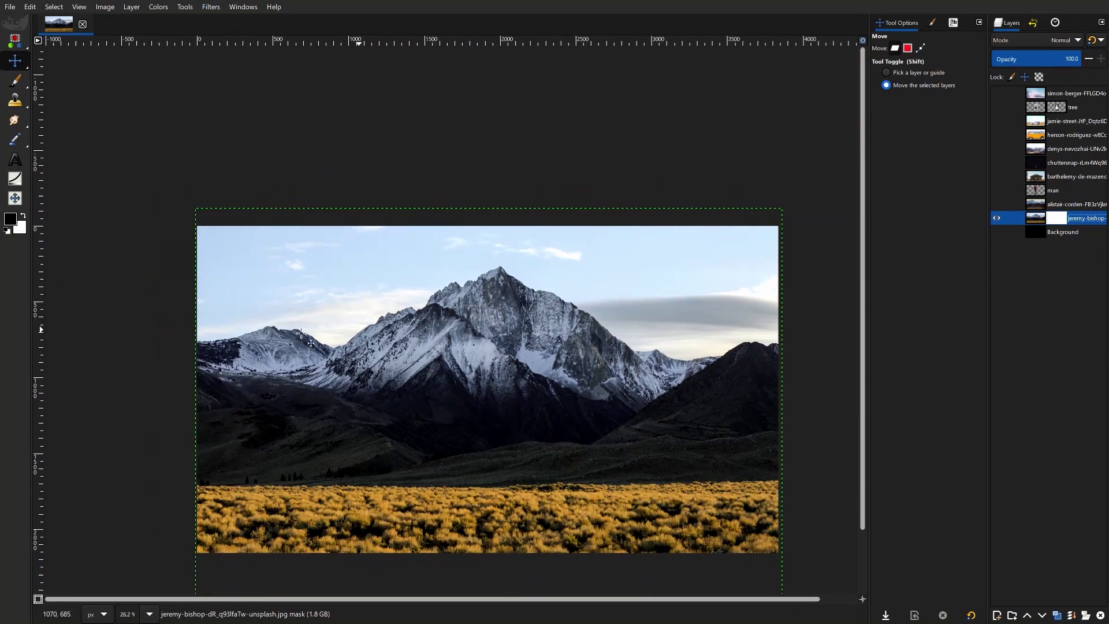
scroll(166, 367, up, 4)
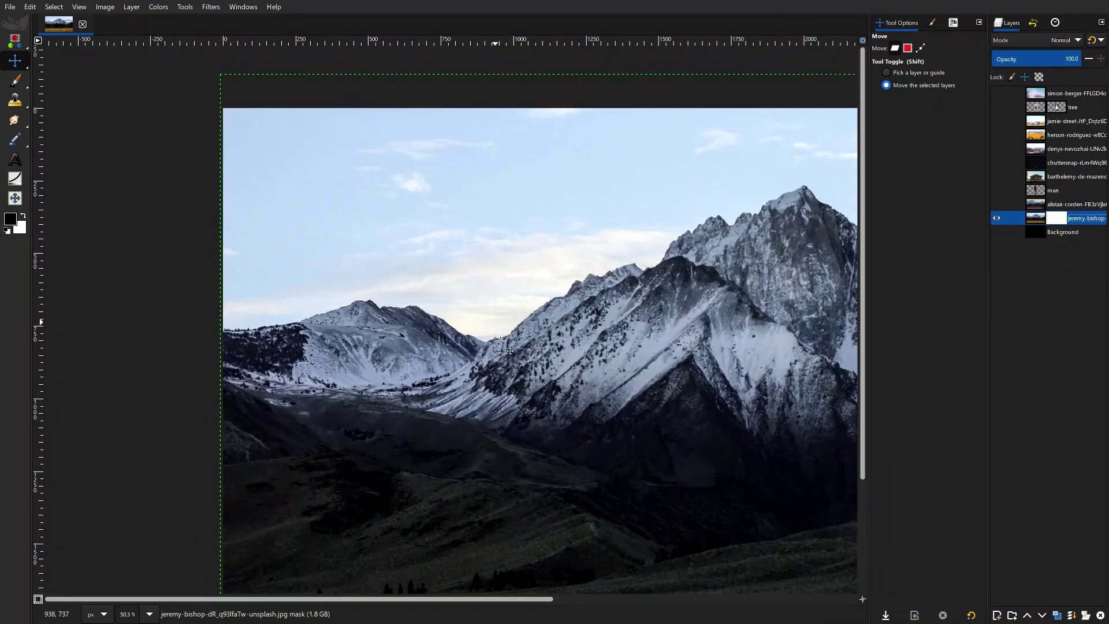
scroll(501, 341, up, 12)
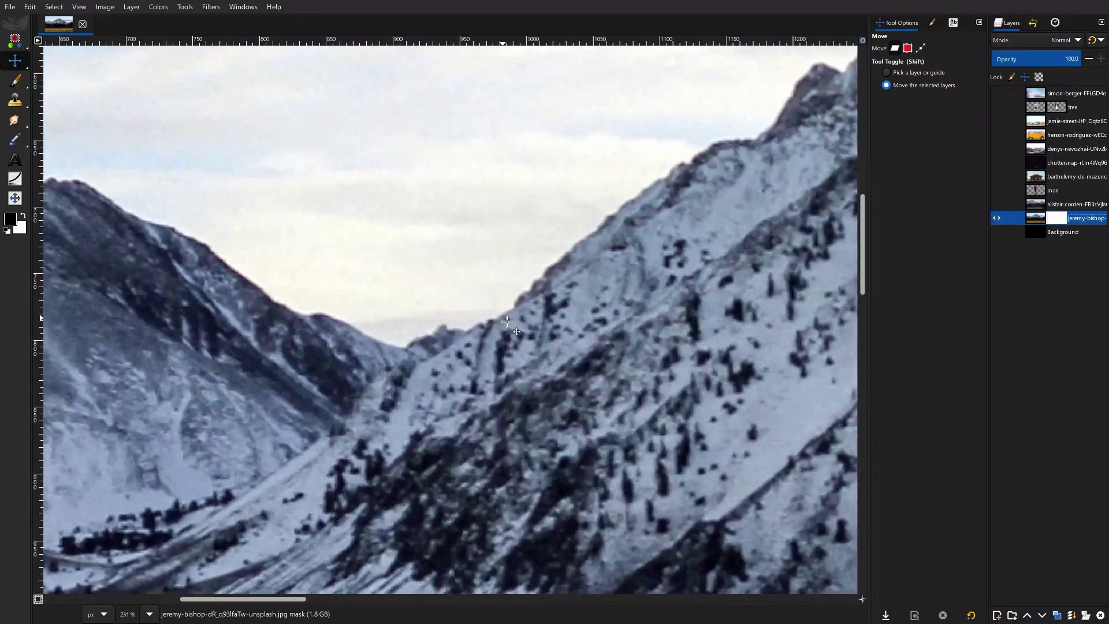
key(b)
scroll(473, 295, down, 10)
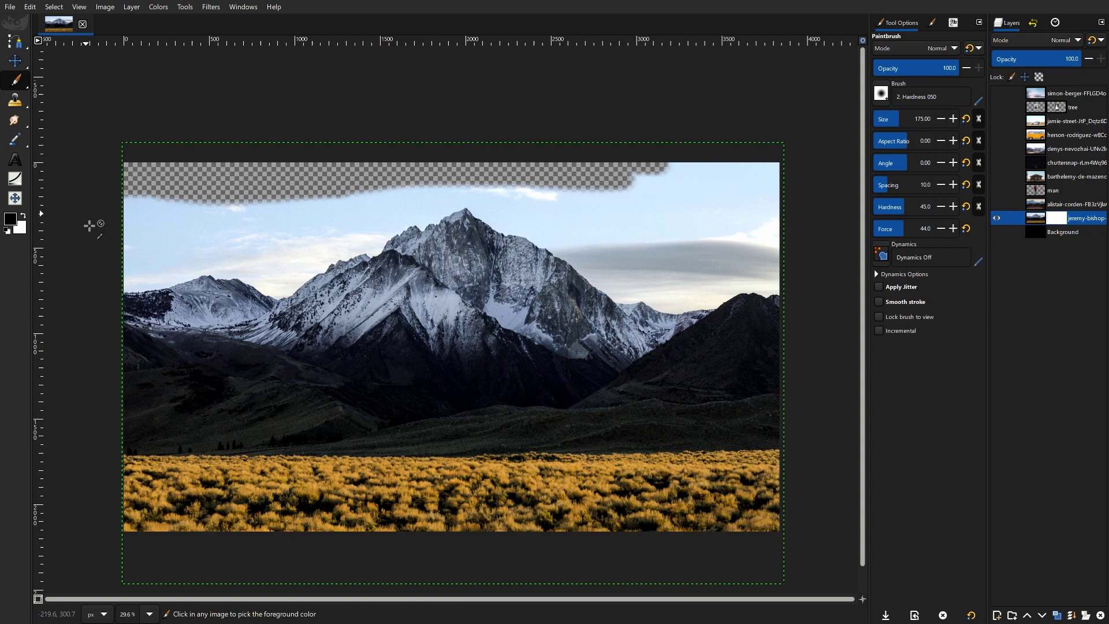
Set the brush to size 103 and paint black over the sky above the left peak, redoing one stroke
ctrl+scroll(104, 234, up, 7)
ctrl+scroll(155, 325, up, 3)
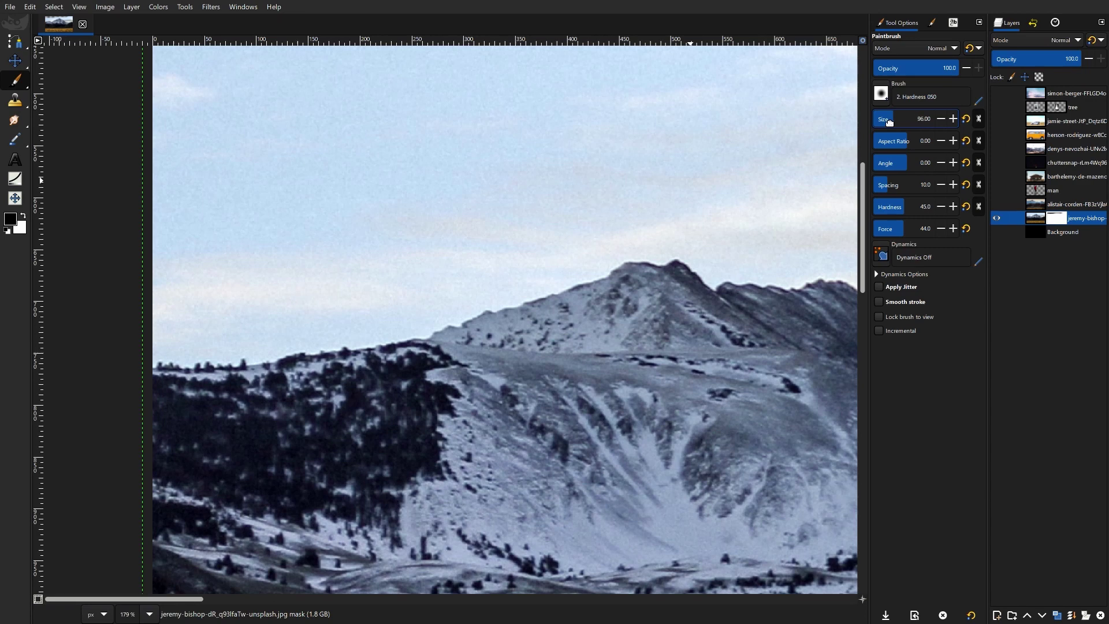
drag(889, 121, 892, 122)
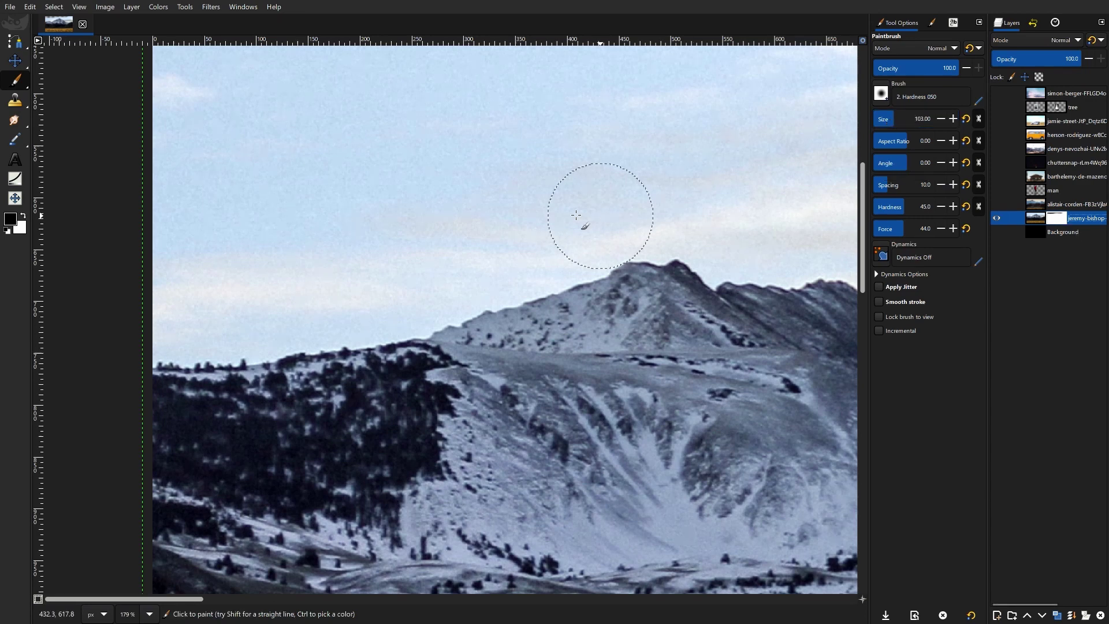
mouse_move(574, 236)
mouse_down()
mouse_move(459, 281)
mouse_move(548, 241)
mouse_move(350, 283)
mouse_move(171, 295)
mouse_move(432, 225)
mouse_move(639, 197)
mouse_move(448, 215)
mouse_move(315, 174)
mouse_up()
key(ctrl+z)
click(540, 238)
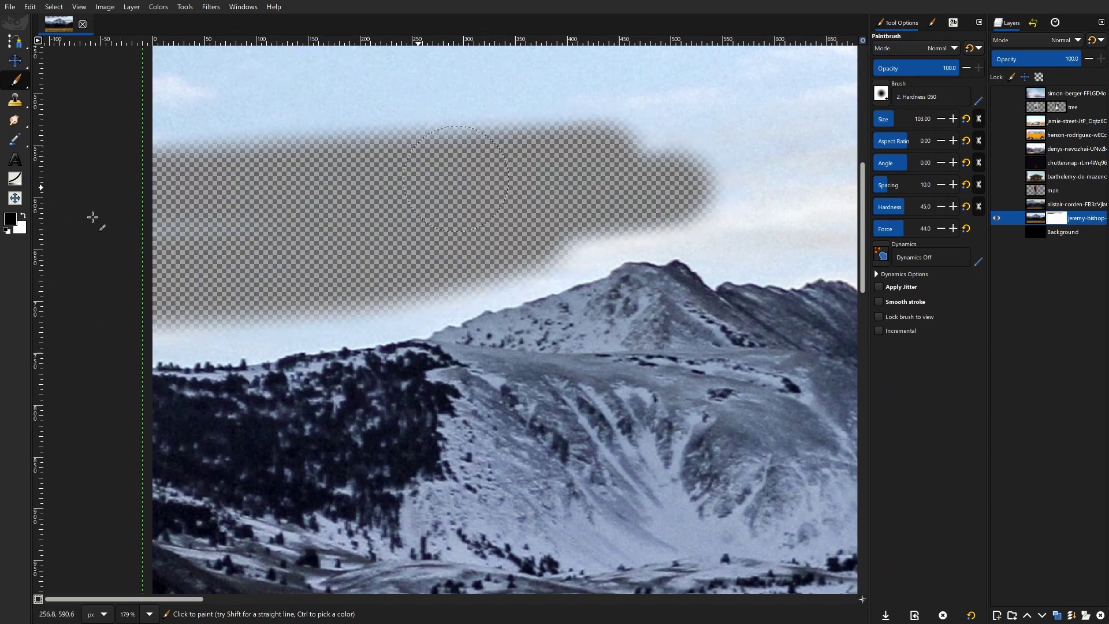
ctrl+scroll(203, 231, down, 5)
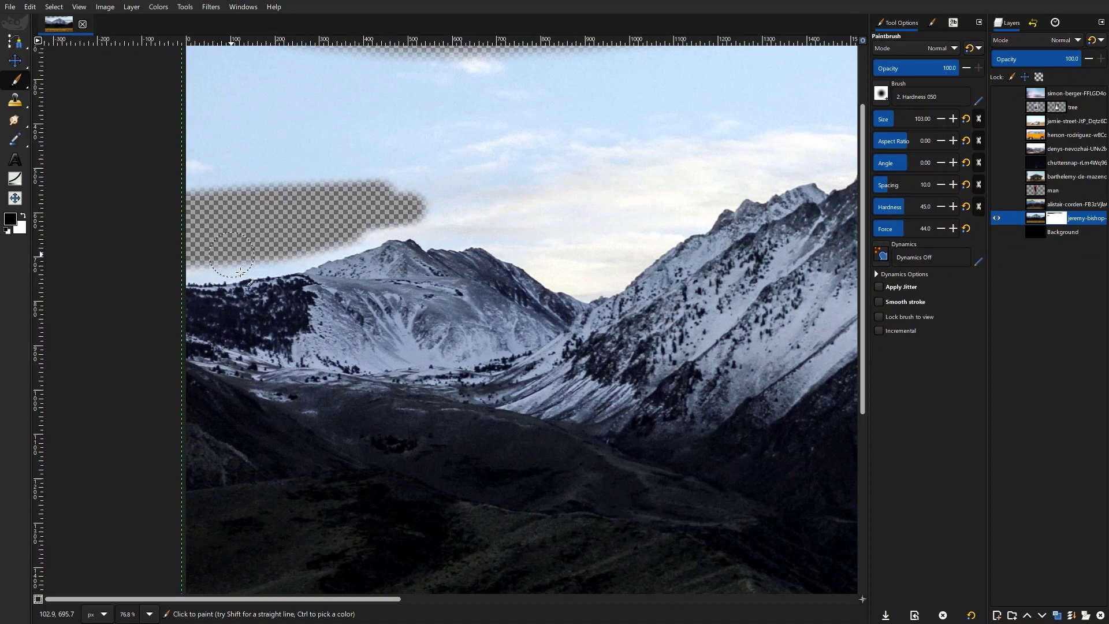
ctrl+scroll(247, 383, up, 5)
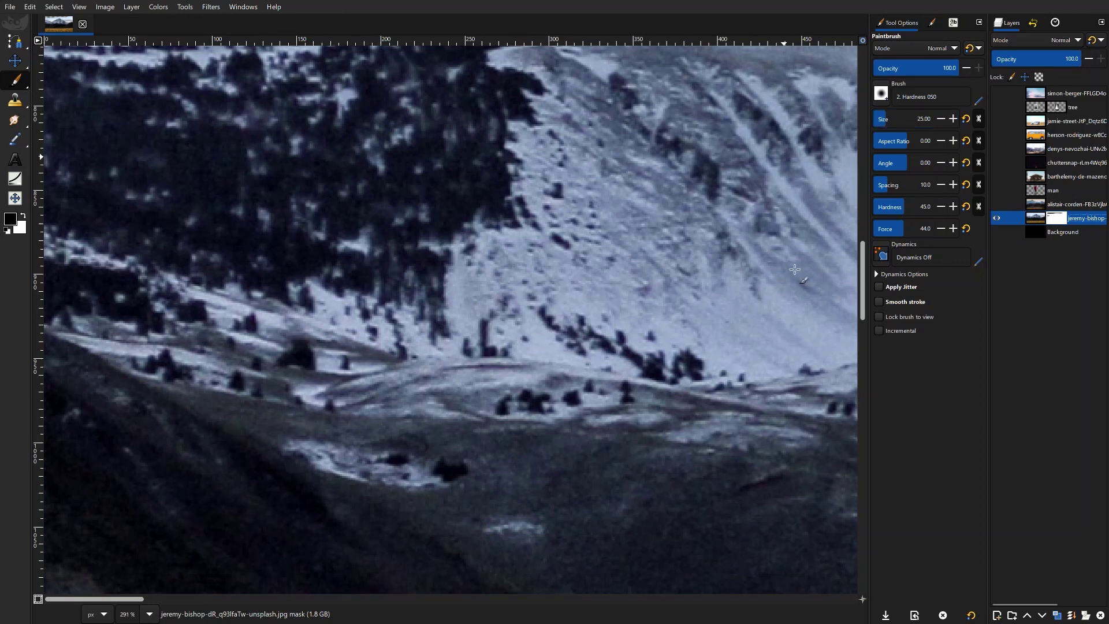
Mask a strip along the lower slope from the left edge using the 25 px brush
mouse_move(732, 358)
mouse_down()
mouse_move(673, 364)
mouse_move(475, 336)
mouse_move(391, 338)
mouse_move(242, 272)
mouse_up()
scroll(305, 255, down, 2)
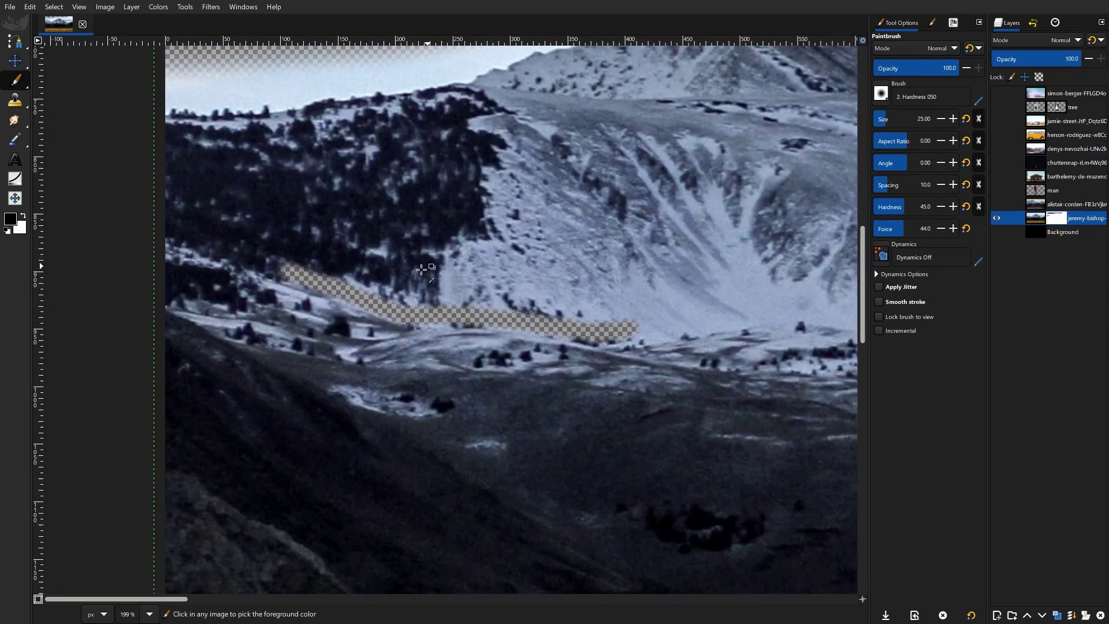
scroll(420, 300, up, 3)
mouse_move(420, 300)
mouse_down()
mouse_move(173, 231)
mouse_move(231, 234)
mouse_move(583, 346)
mouse_move(745, 366)
mouse_up()
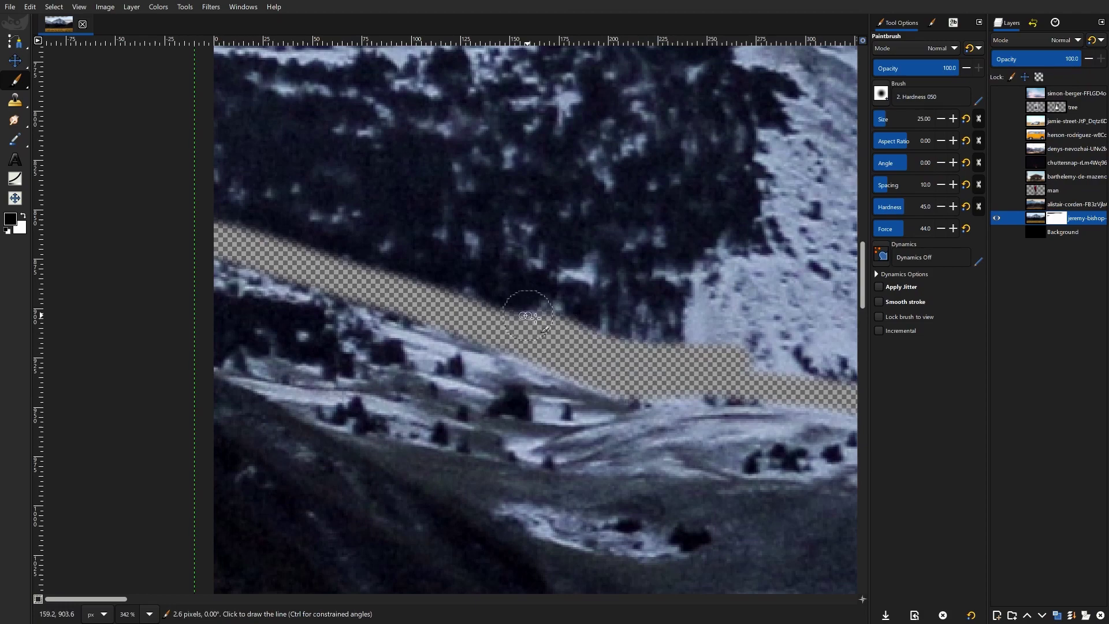
scroll(528, 297, right, 5)
mouse_move(268, 361)
mouse_down()
mouse_move(577, 394)
mouse_move(717, 377)
mouse_up()
scroll(717, 376, right, 3)
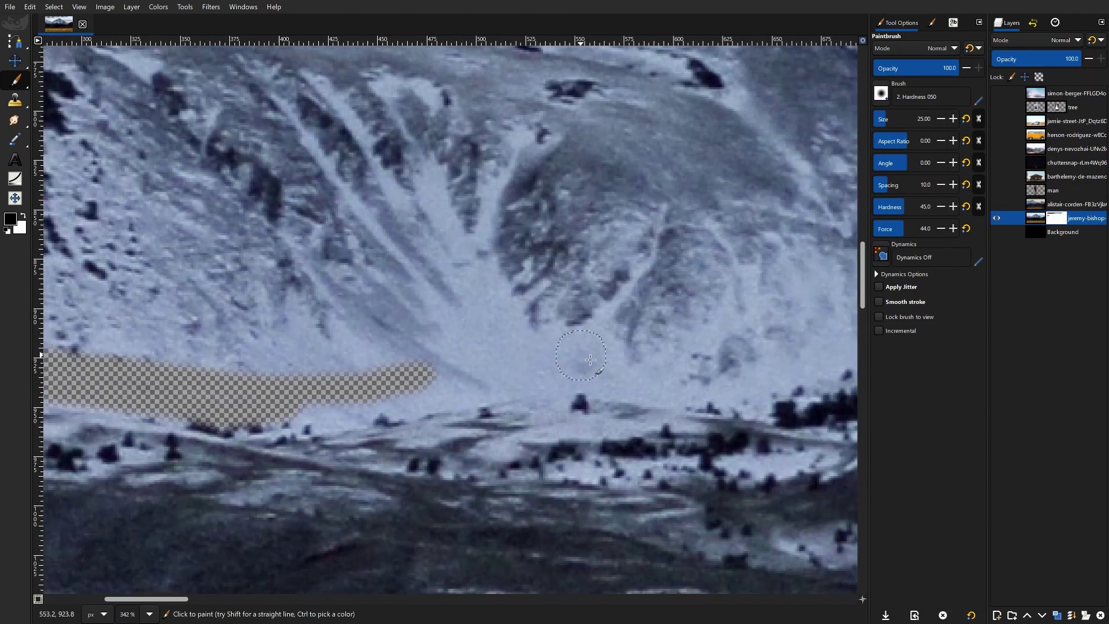
mouse_move(545, 379)
mouse_down()
mouse_move(296, 411)
mouse_move(217, 402)
mouse_up()
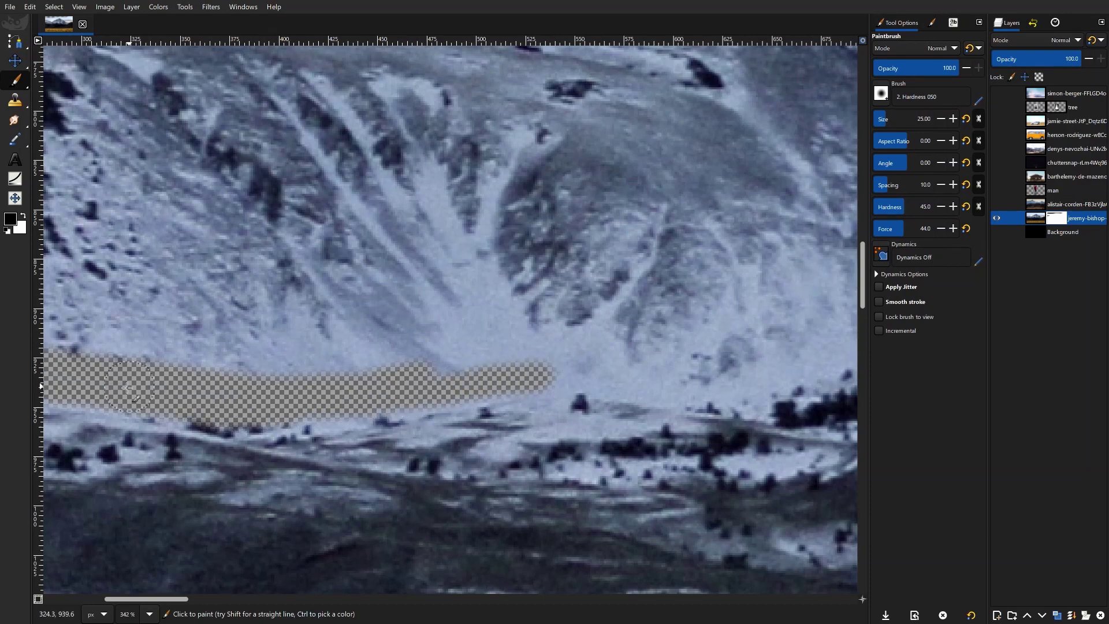
ctrl+scroll(523, 373, down, 4)
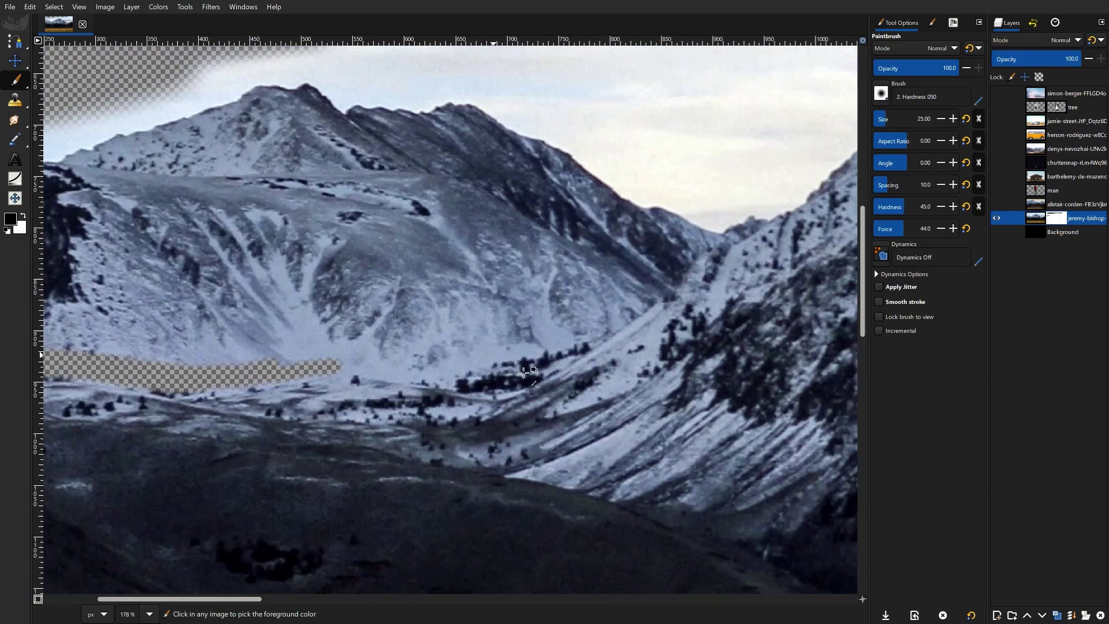
ctrl+scroll(524, 373, up, 3)
Mask a diagonal strip toward the right ridge and bridge it to the valley band
mouse_move(741, 245)
mouse_down()
mouse_move(626, 327)
mouse_move(520, 371)
mouse_up()
mouse_move(274, 372)
mouse_down()
mouse_move(445, 396)
mouse_move(510, 391)
mouse_move(636, 333)
mouse_move(750, 240)
mouse_up()
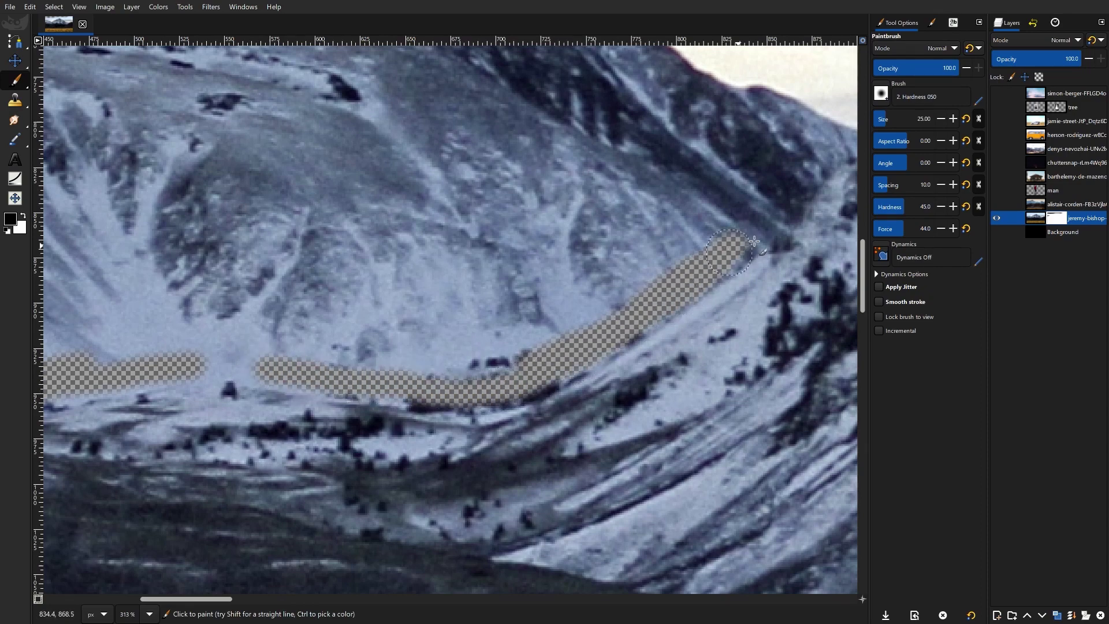
scroll(168, 372, down, 6)
scroll(168, 372, down, 2)
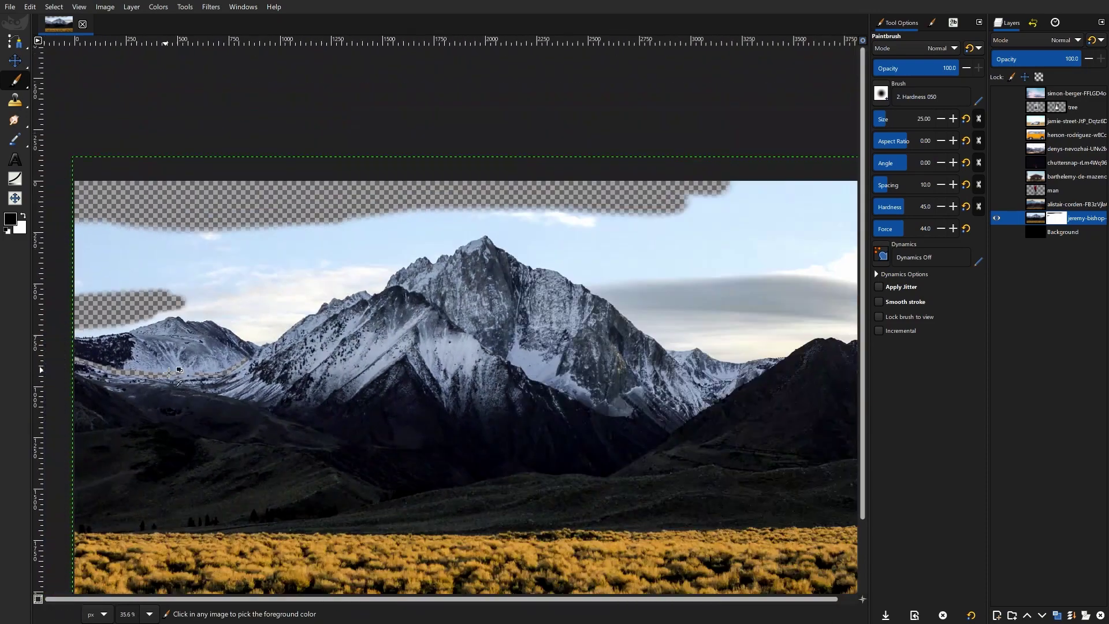
scroll(166, 355, up, 2)
scroll(160, 356, up, 6)
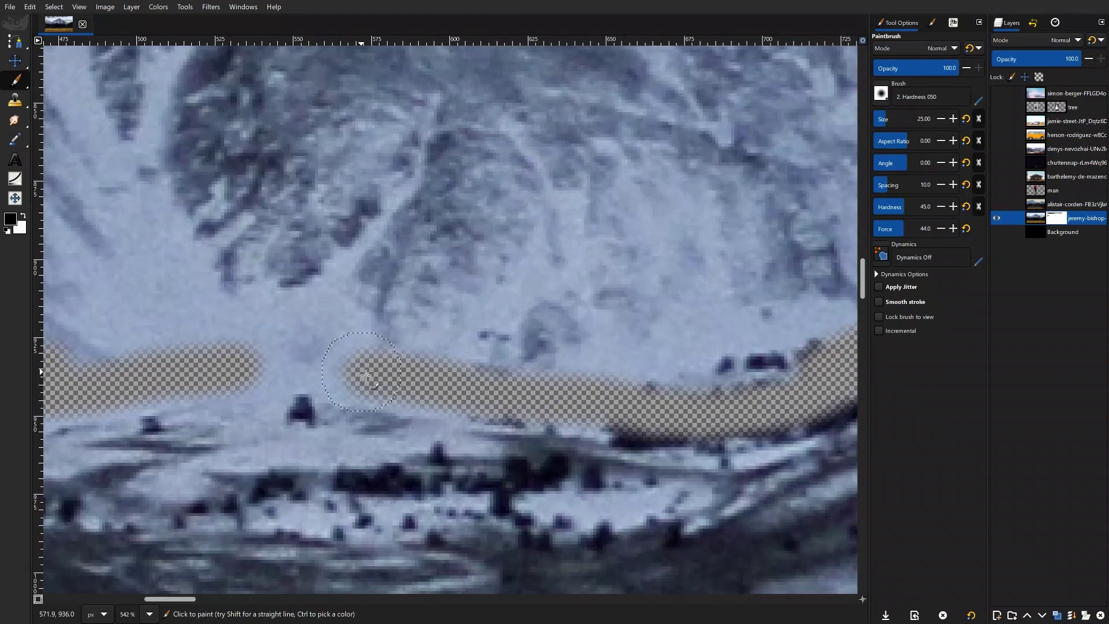
drag(365, 372, 209, 364)
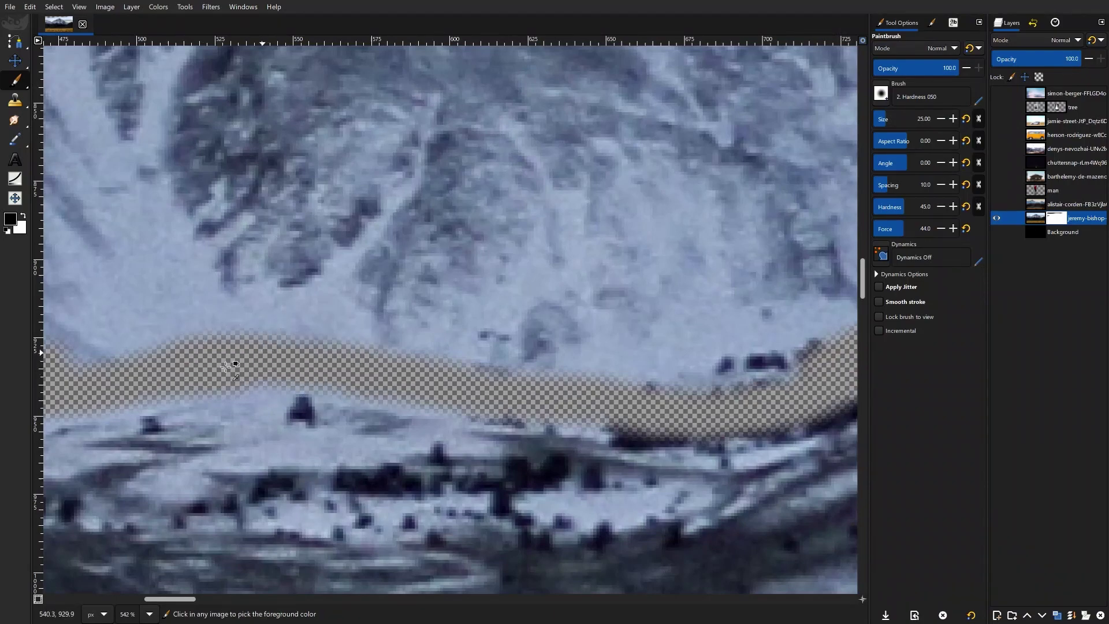
scroll(577, 307, down, 3)
scroll(577, 306, up, 3)
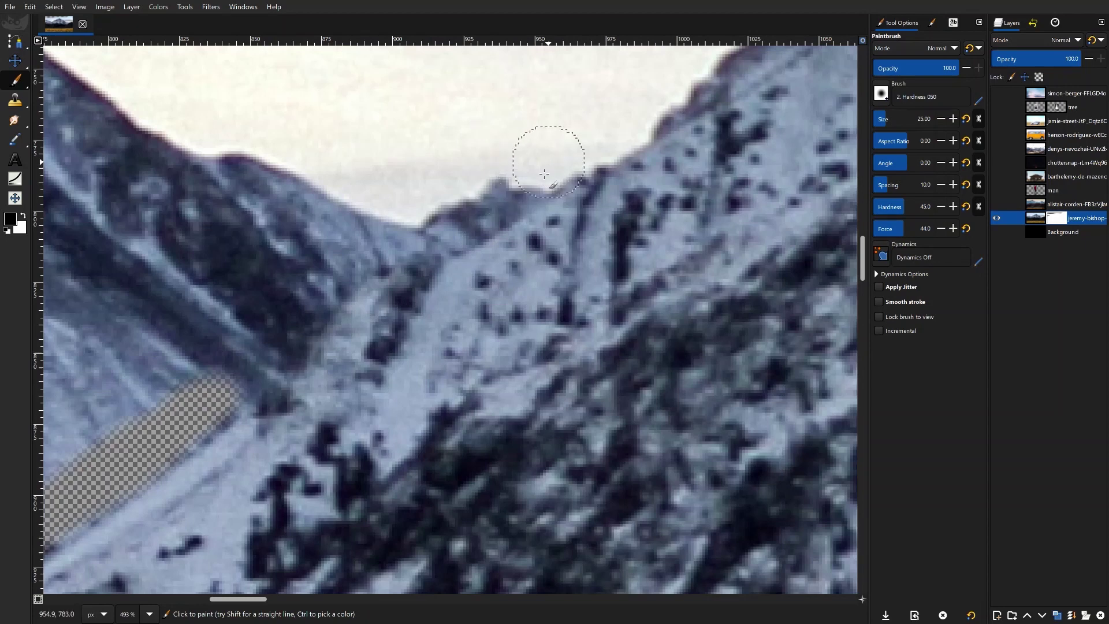
Hide a strip along the ridge edge and widen the band over the dark trees
drag(544, 173, 447, 213)
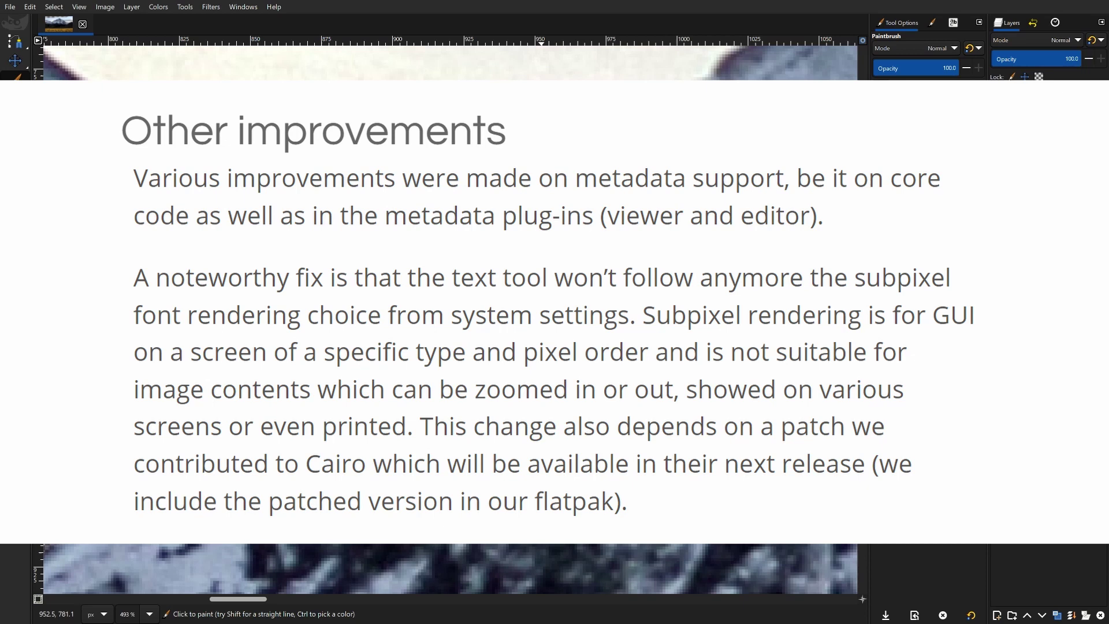
scroll(538, 318, down, 5)
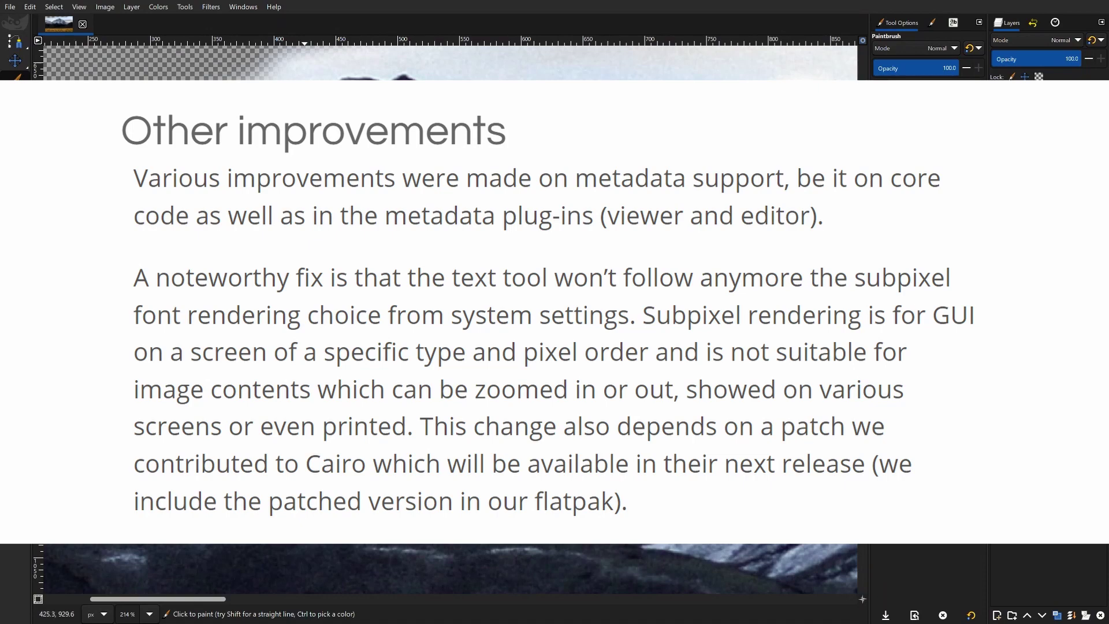
drag(135, 398, 431, 394)
scroll(328, 394, left, 5)
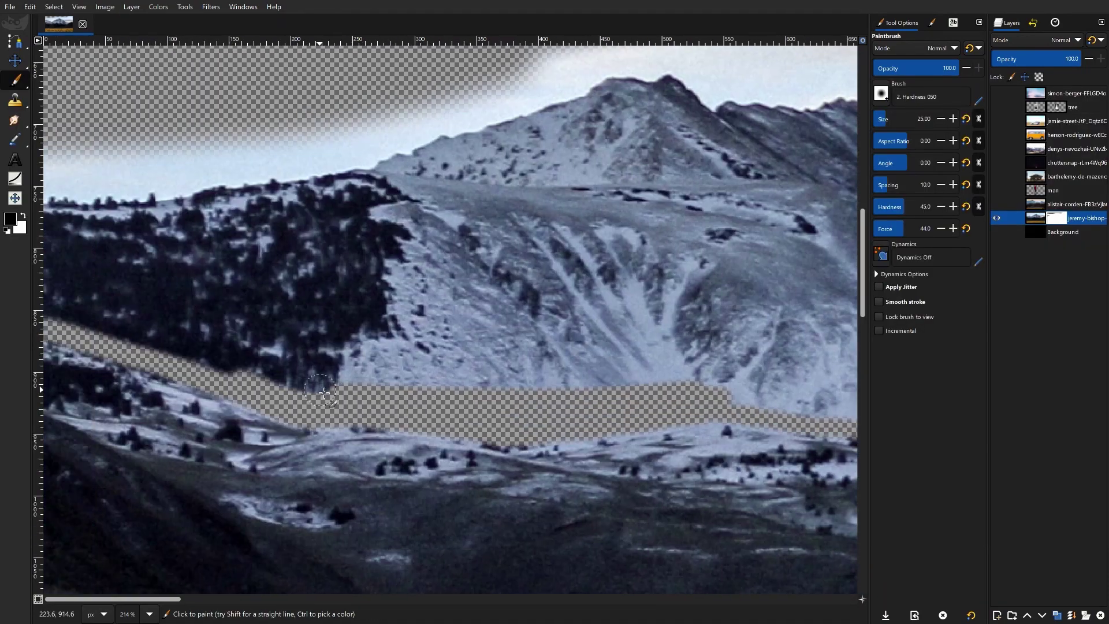
mouse_move(341, 394)
mouse_down()
mouse_move(216, 375)
mouse_move(341, 387)
mouse_up()
scroll(474, 393, left, 5)
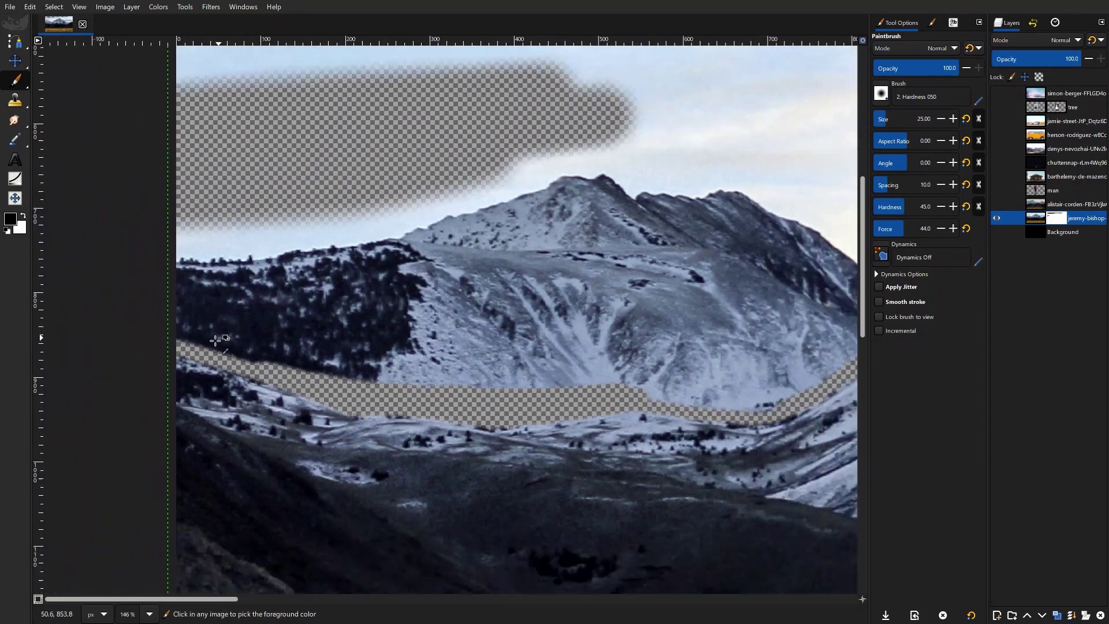
scroll(148, 342, up, 2)
mouse_move(179, 349)
mouse_down()
mouse_move(485, 428)
mouse_move(231, 343)
mouse_move(424, 412)
mouse_move(552, 412)
mouse_move(405, 392)
mouse_move(670, 416)
mouse_move(635, 413)
mouse_up()
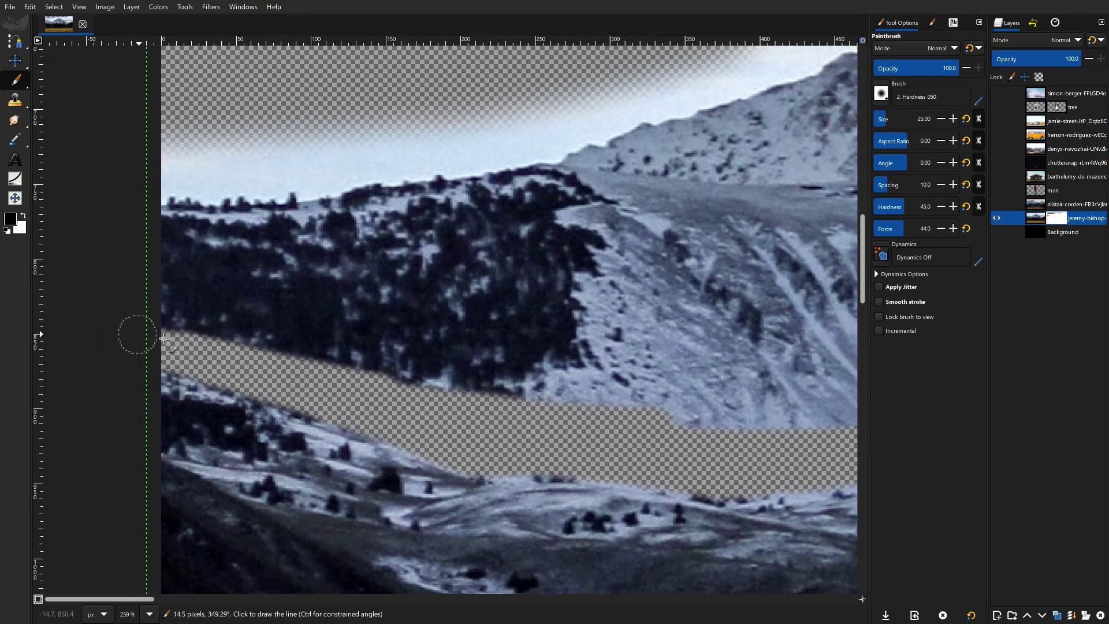
Raise the band's upper edge, extend it right, and fill the gap in the diagonal band
scroll(136, 344, right, 10)
mouse_move(177, 430)
mouse_down()
mouse_move(347, 422)
mouse_move(505, 454)
mouse_up()
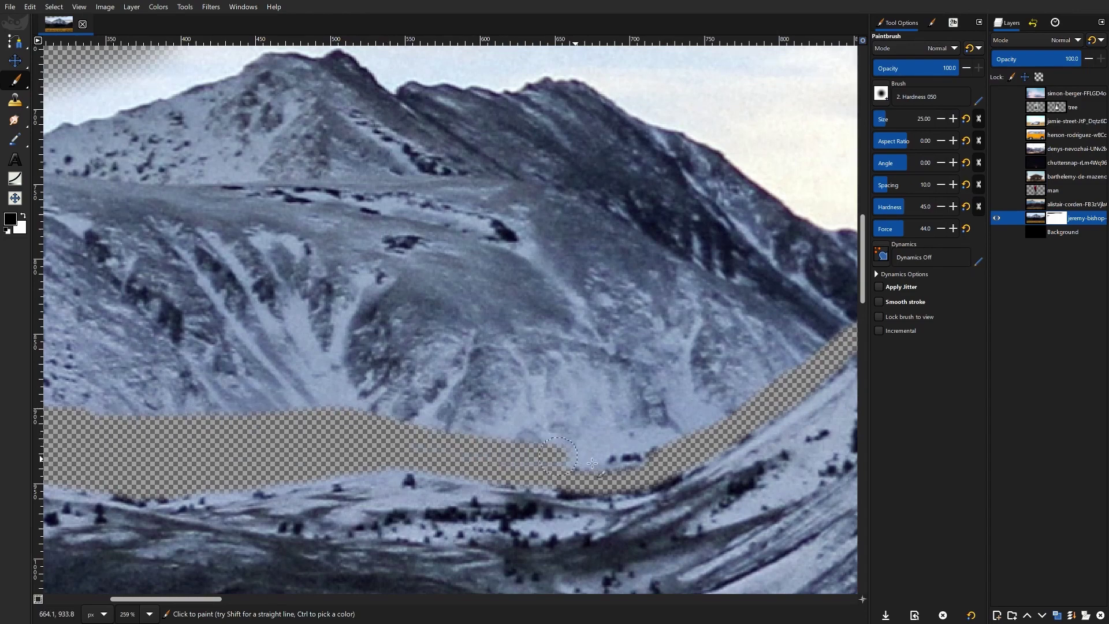
drag(592, 463, 474, 451)
scroll(574, 466, right, 5)
mouse_move(600, 304)
mouse_down()
mouse_move(421, 430)
mouse_move(287, 465)
mouse_up()
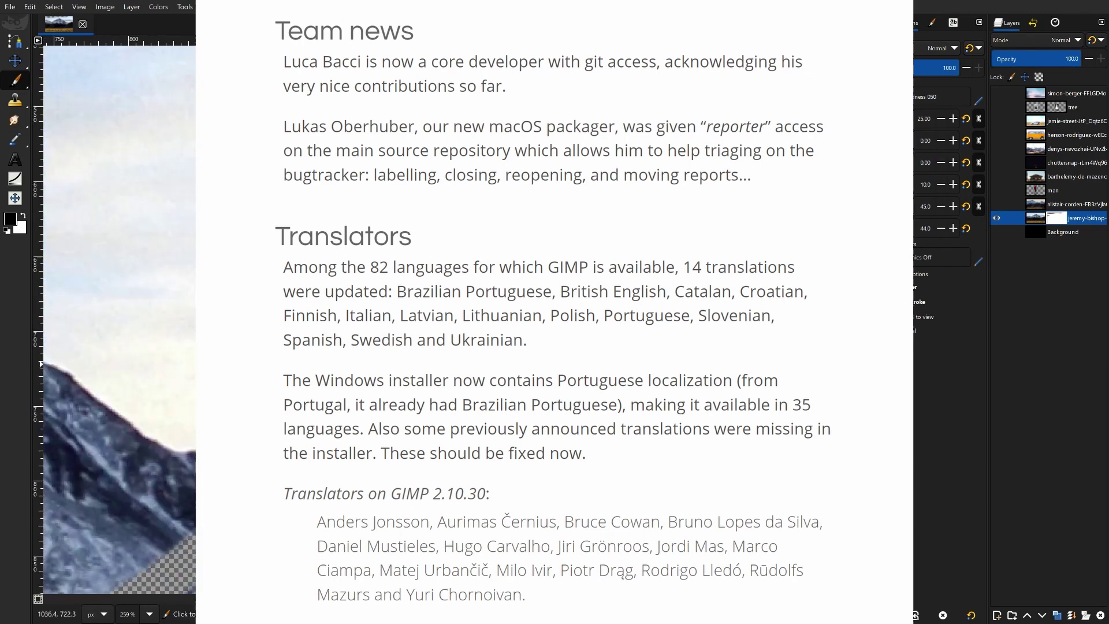
Zoom in and paint the masked band up the right ridge to its snow edge
scroll(120, 318, up, 2)
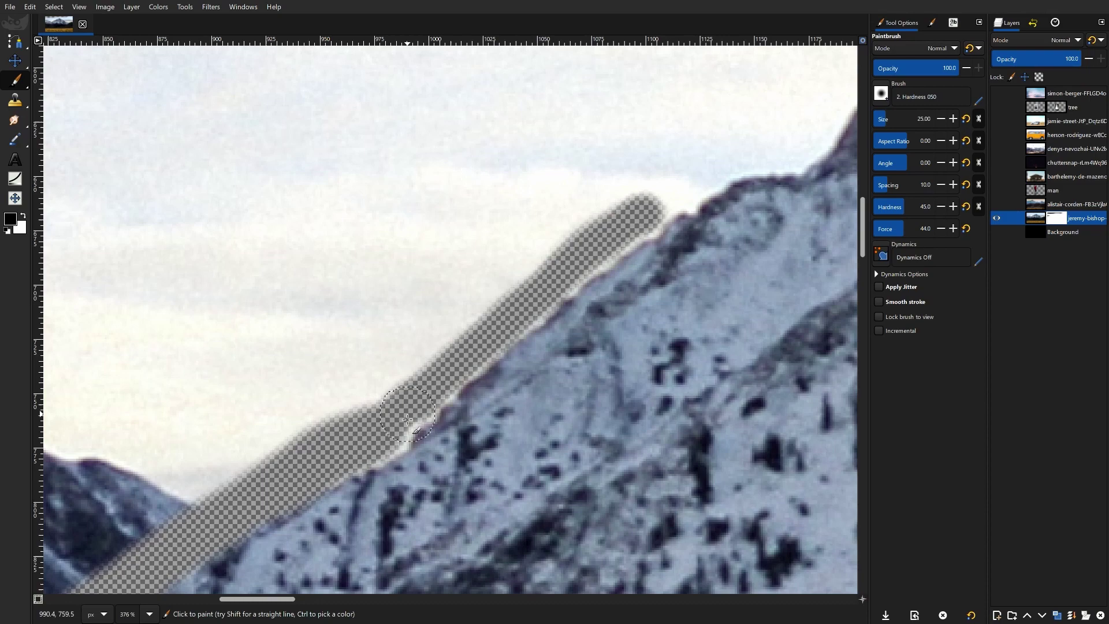
mouse_move(408, 418)
mouse_down()
mouse_move(417, 407)
mouse_move(401, 442)
mouse_move(381, 425)
mouse_move(392, 447)
mouse_move(350, 457)
mouse_up()
scroll(755, 311, right, 5)
scroll(755, 310, up, 4)
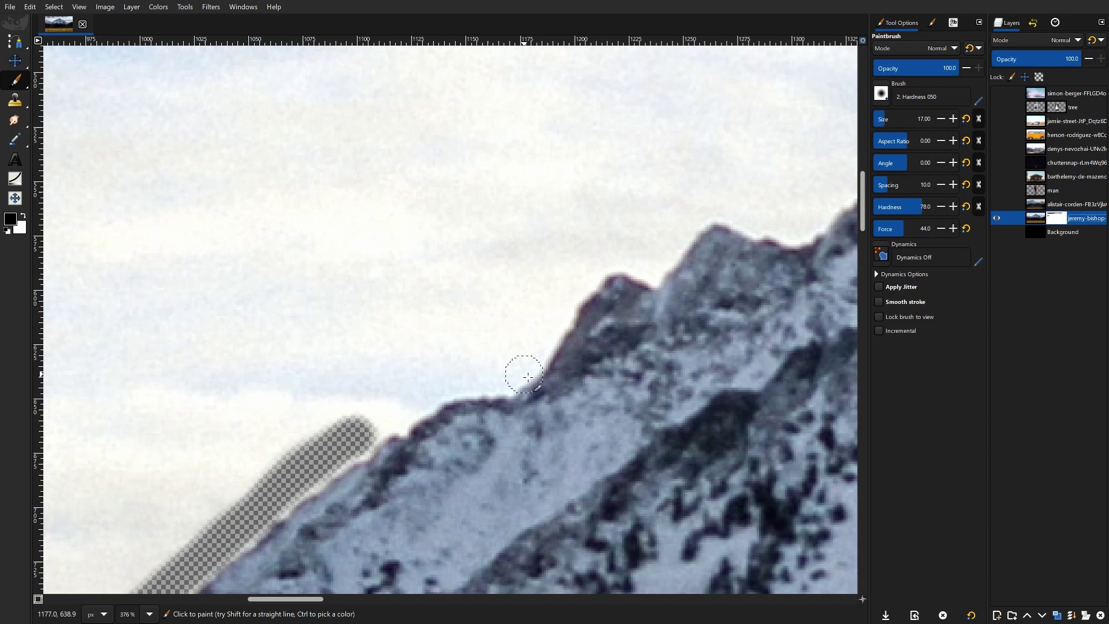
Paint more black along the ridge edge to widen the hidden sky band above the snowy slope
mouse_move(528, 377)
mouse_down()
mouse_move(558, 301)
mouse_move(585, 275)
mouse_move(509, 387)
mouse_move(445, 390)
mouse_move(314, 461)
mouse_move(342, 429)
mouse_move(409, 391)
mouse_move(522, 349)
mouse_move(568, 284)
mouse_move(461, 358)
mouse_move(310, 430)
mouse_move(219, 509)
mouse_move(310, 437)
mouse_move(391, 402)
mouse_up()
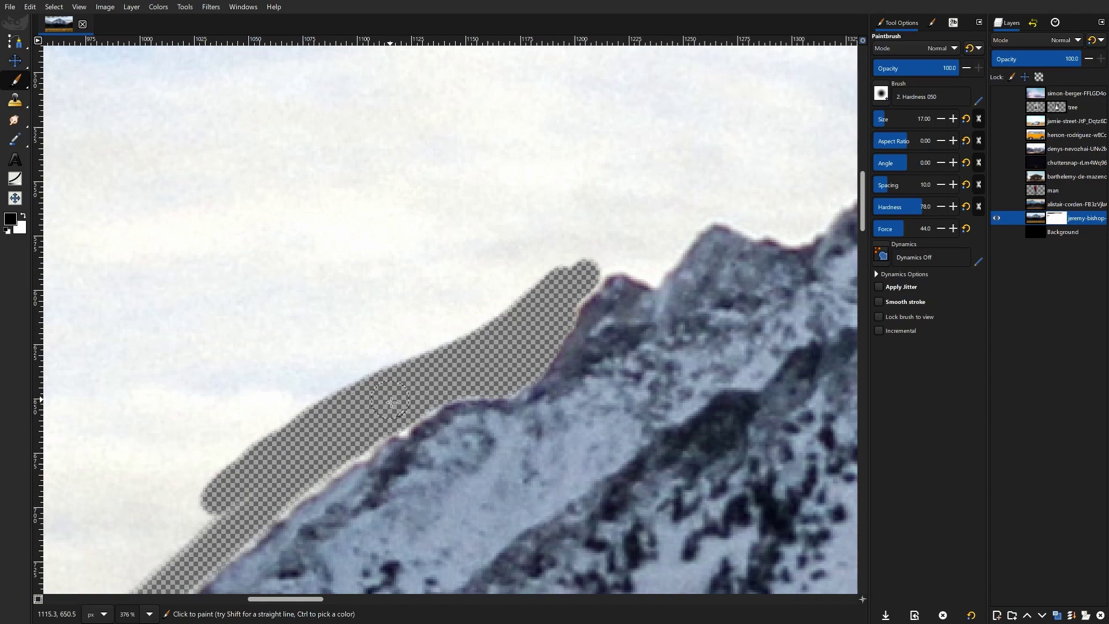
ctrl+scroll(392, 398, down, 3)
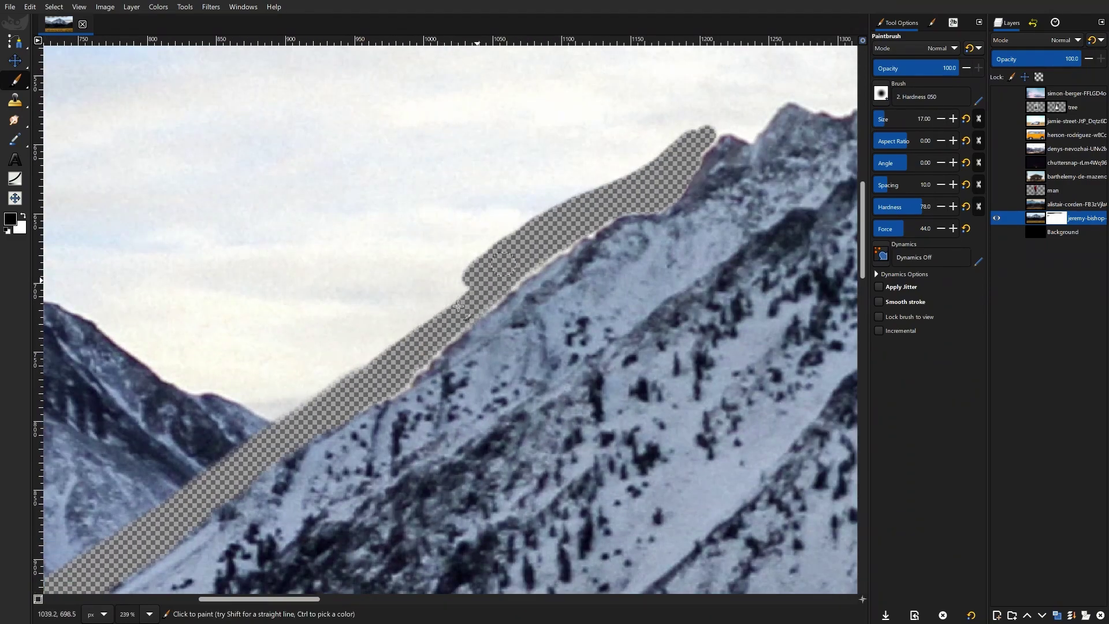
drag(458, 306, 303, 414)
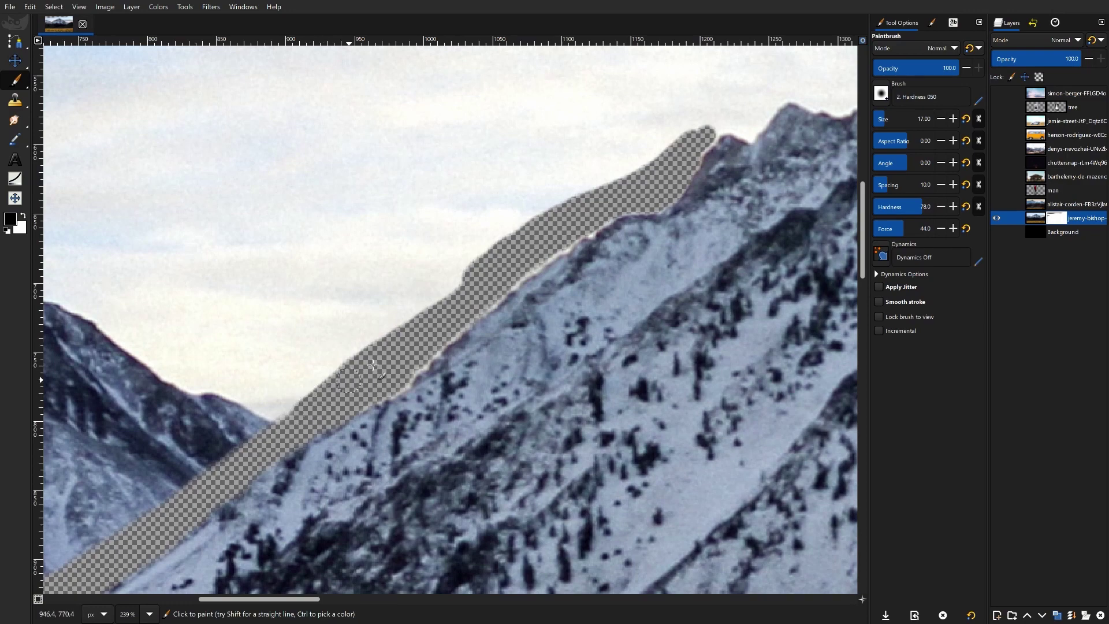
scroll(472, 277, down, 4)
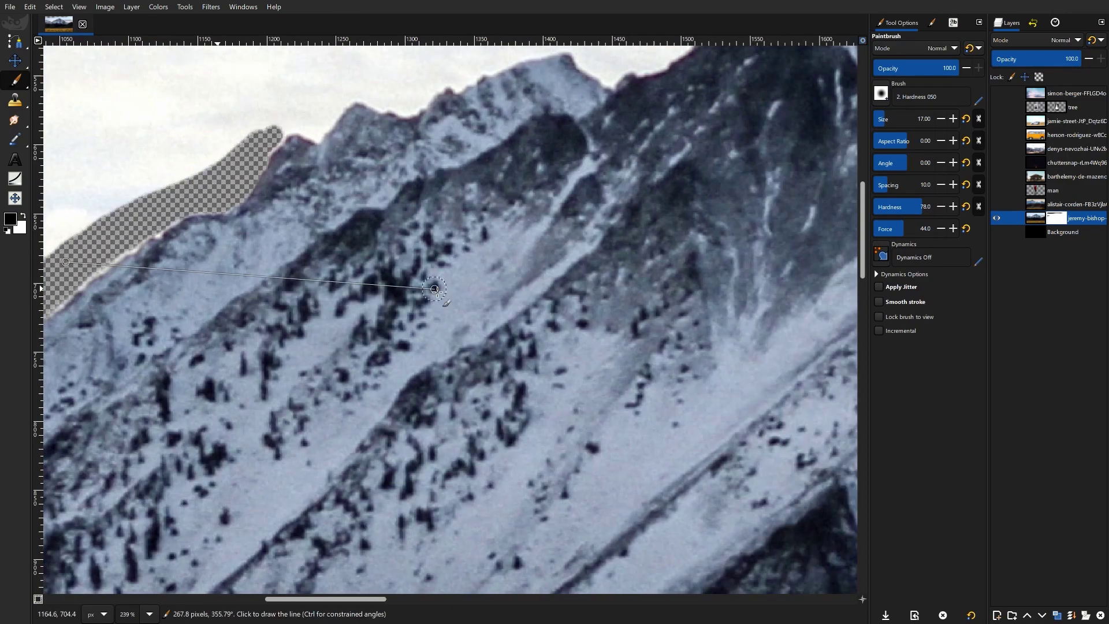
scroll(412, 339, down, 2)
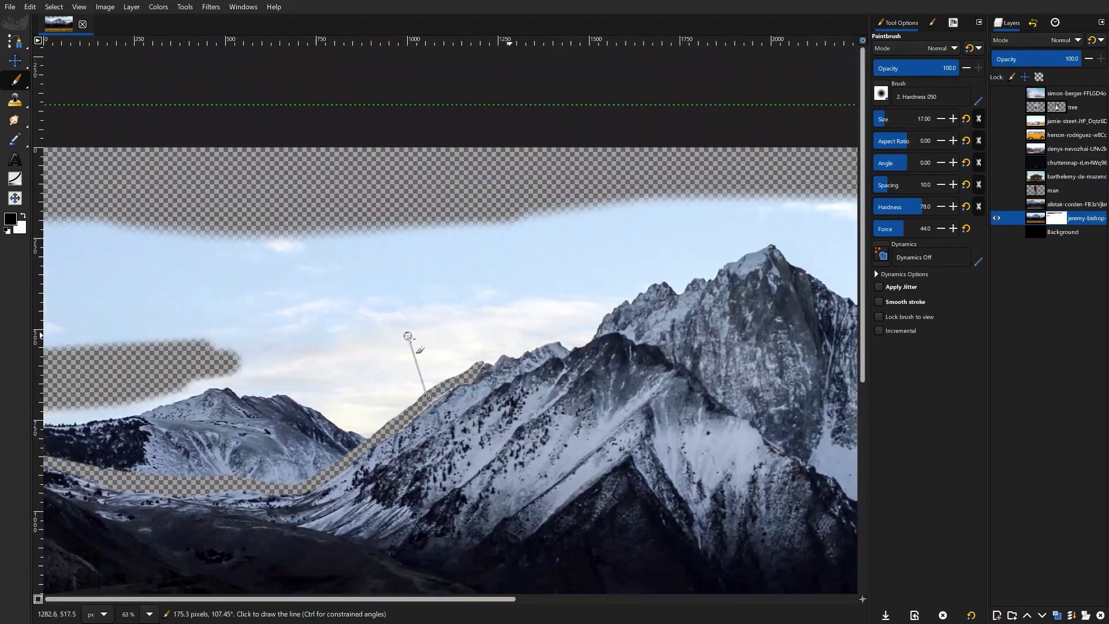
scroll(486, 339, up, 5)
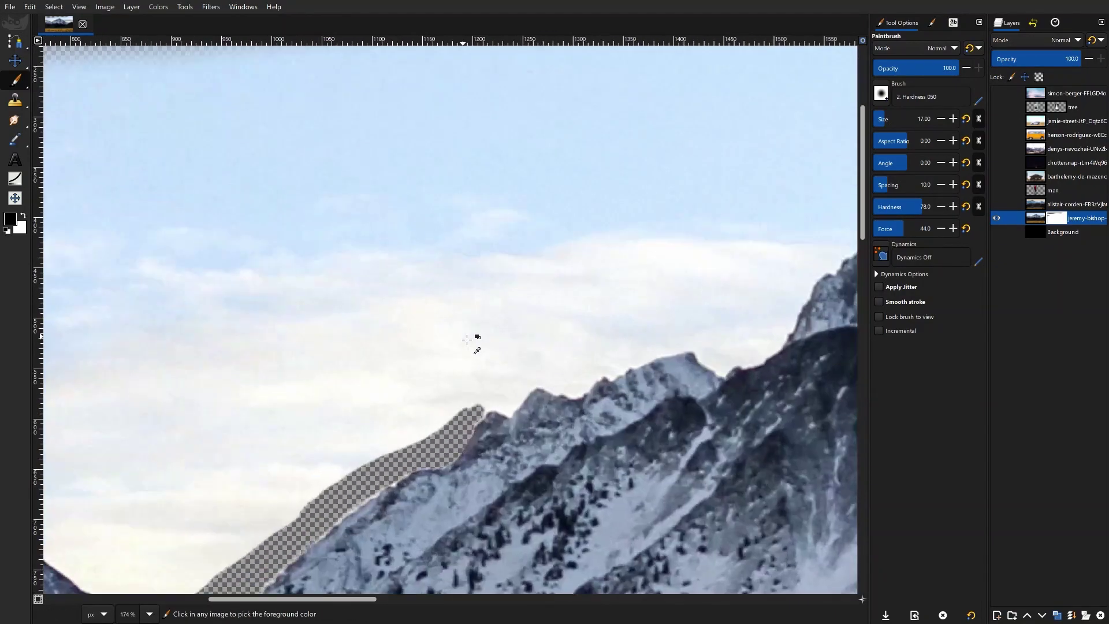
key(f)
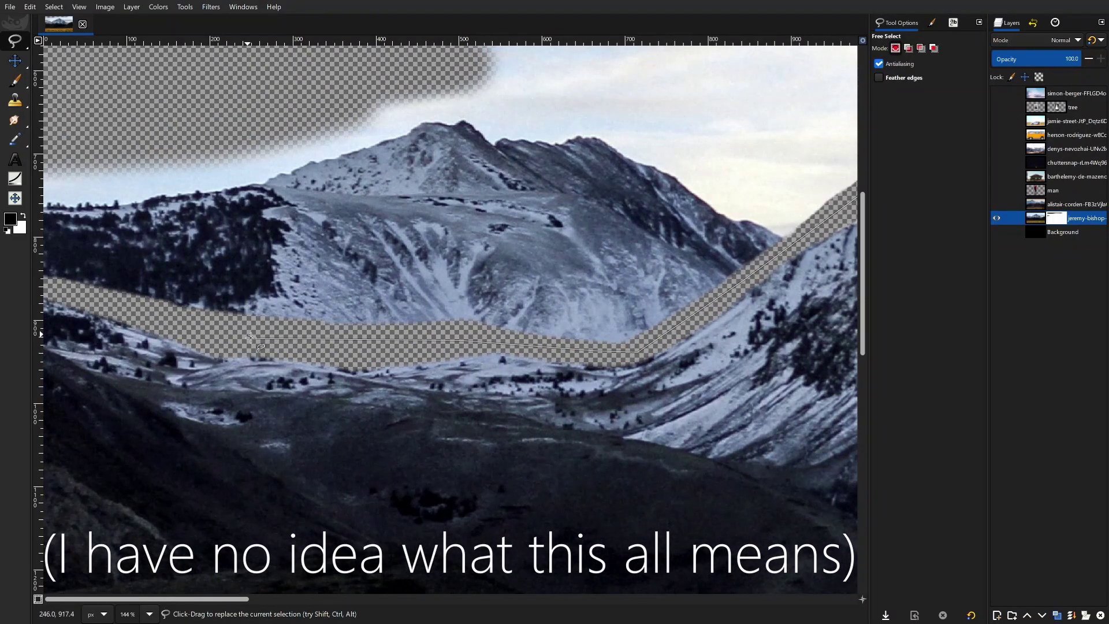
Outline the sky above the ridge with Free Select and commit it as a selection
click(249, 338)
scroll(248, 338, down, 3)
scroll(81, 309, up, 4)
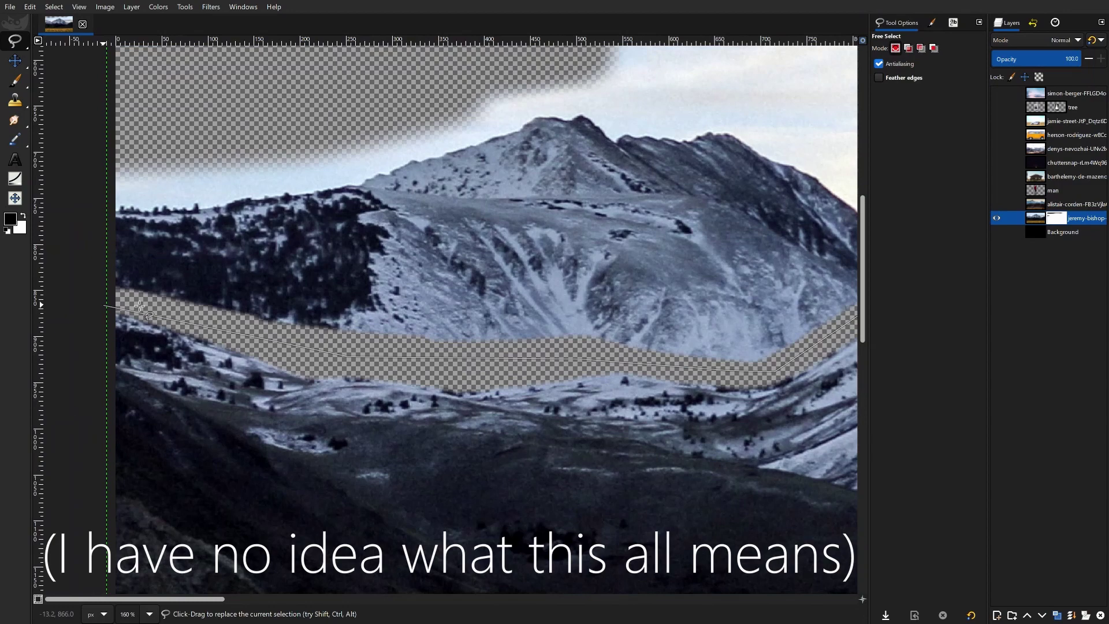
scroll(93, 302, down, 4)
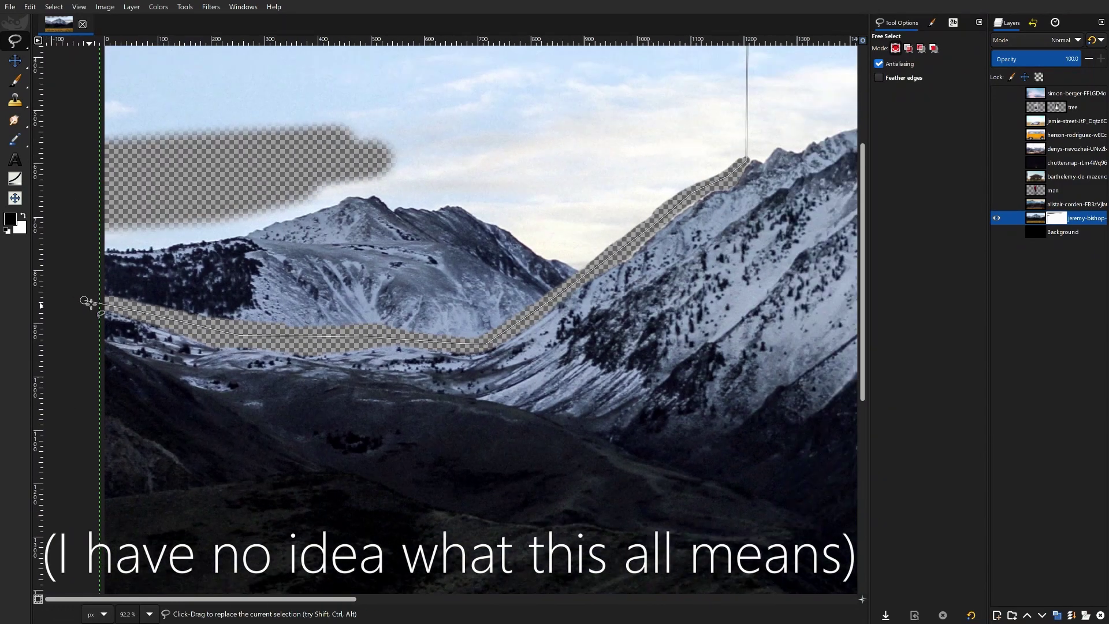
scroll(87, 301, up, 5)
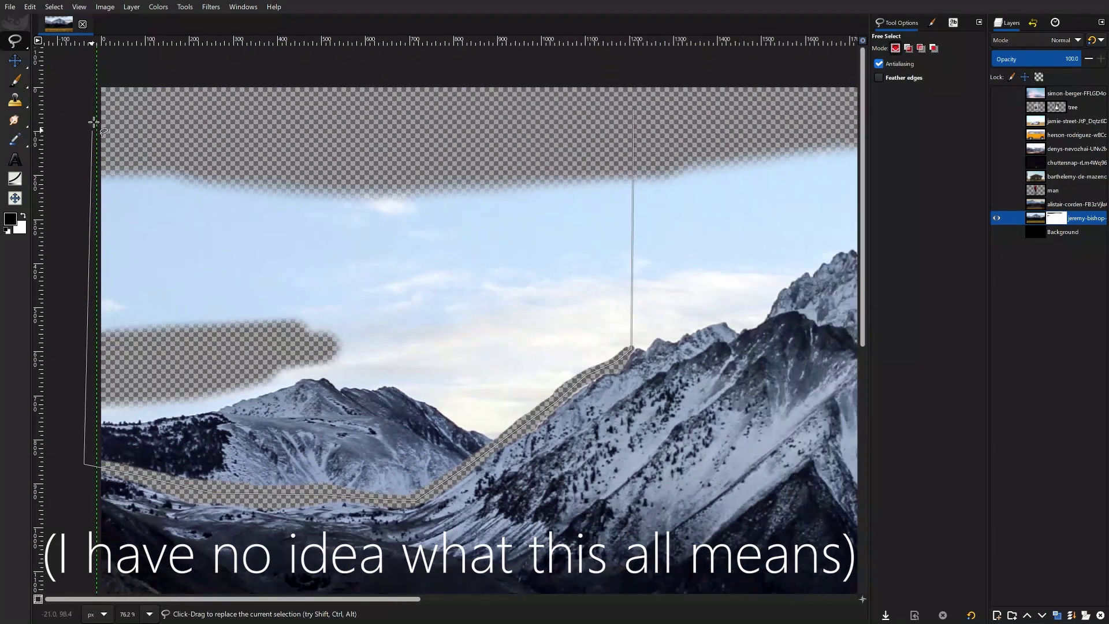
click(92, 119)
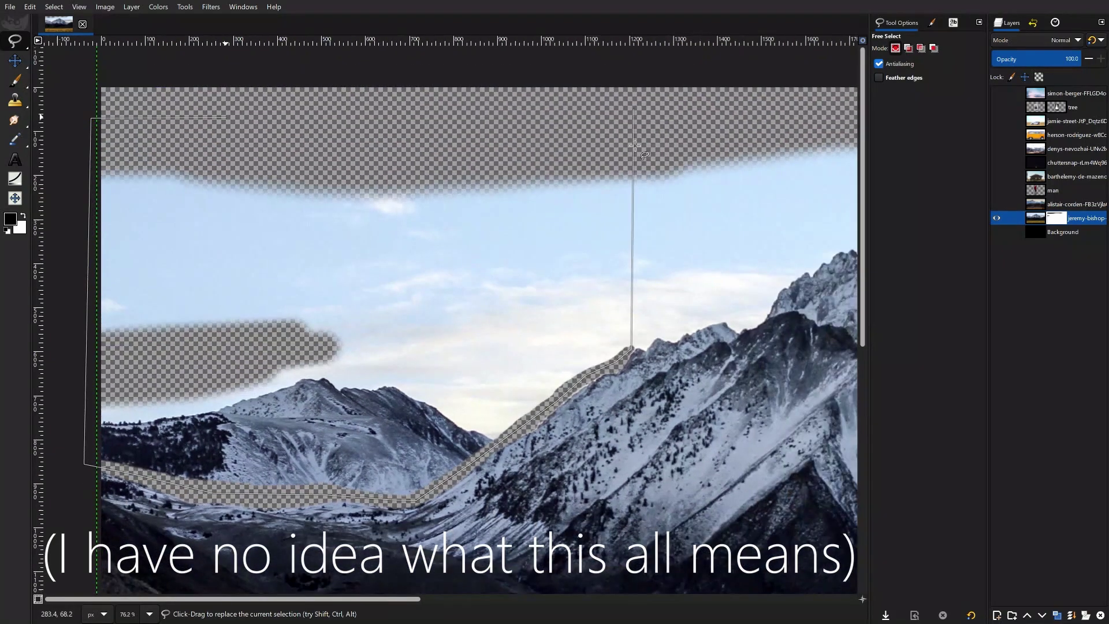
click(634, 108)
key(Return)
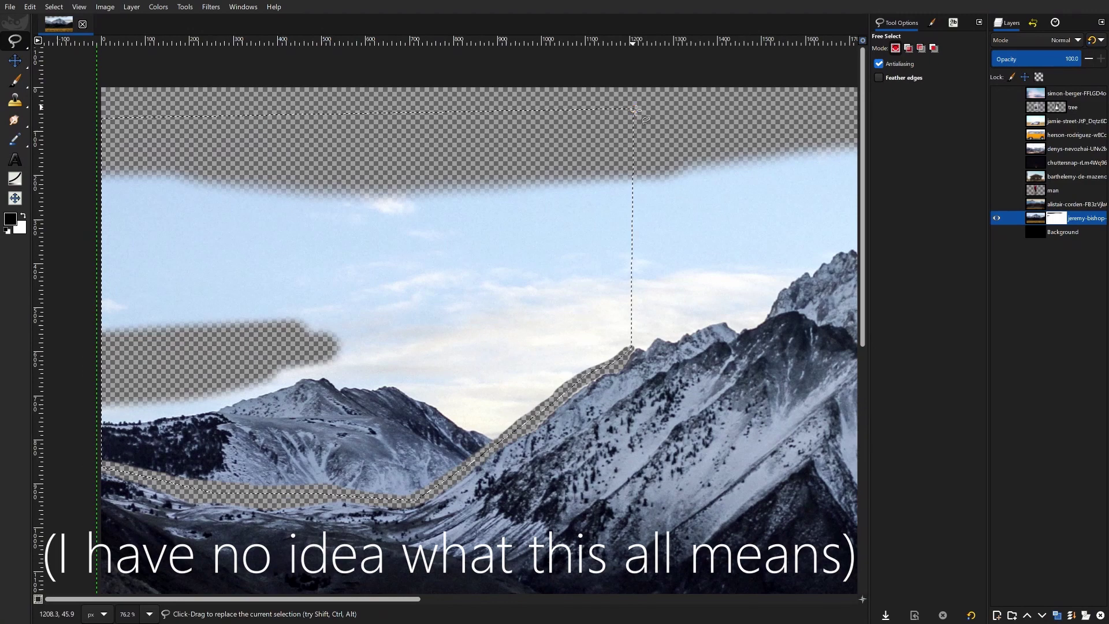
Bucket-fill the whole selection on the mask so the sky becomes transparent
key(shift+b)
click(311, 195)
key(shift)
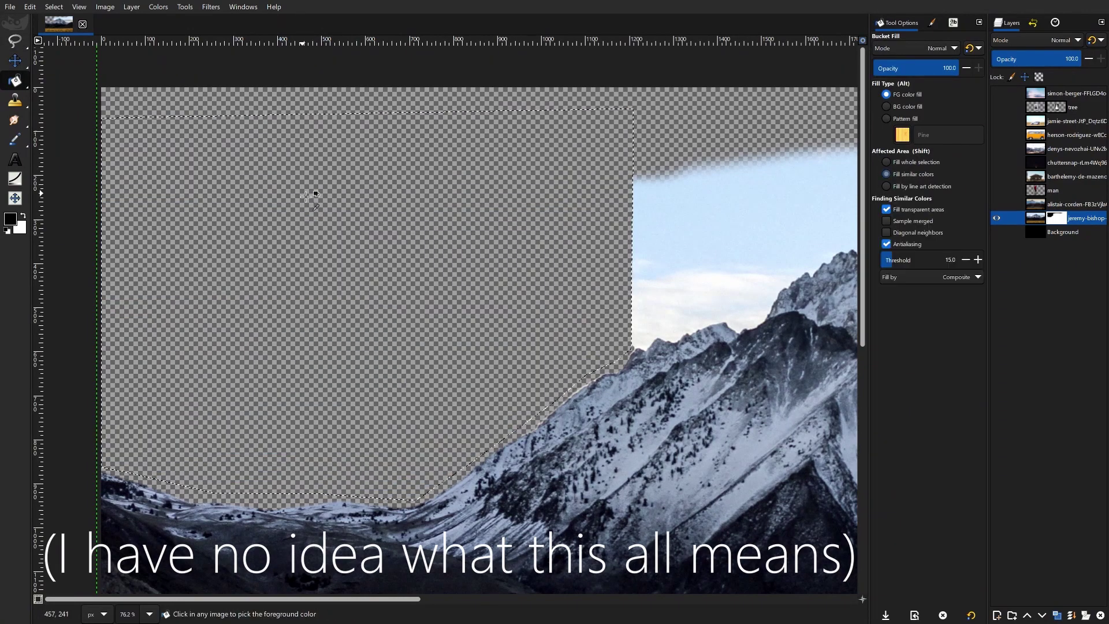
scroll(298, 213, right, 5)
scroll(387, 317, up, 5)
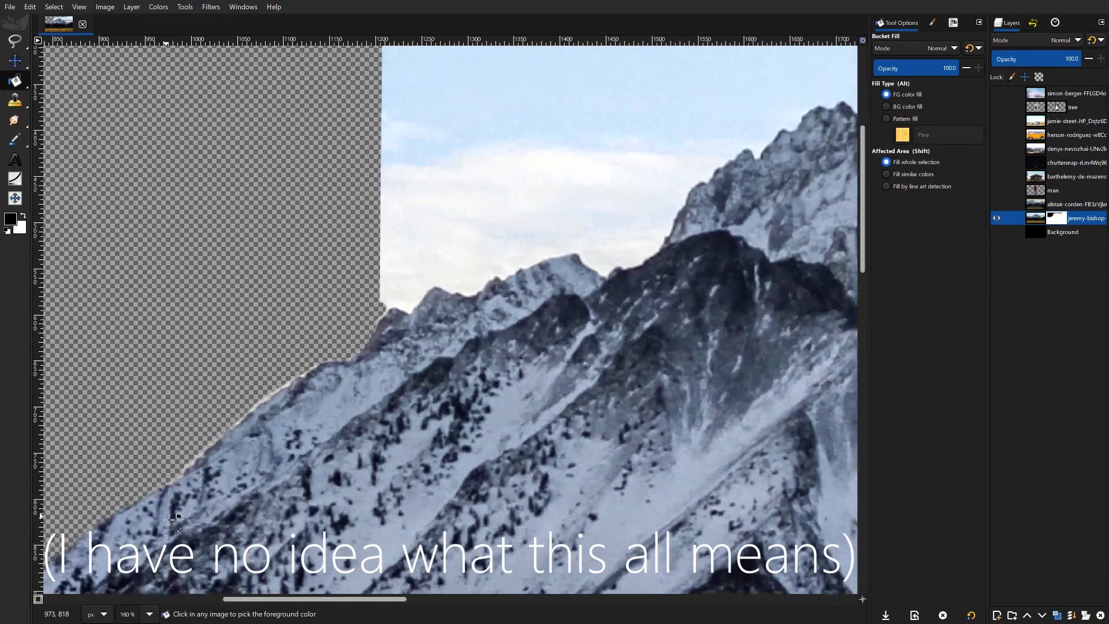
scroll(168, 518, up, 5)
Switch back to the Paintbrush, zoom in, and paint away the white fringe along the snow edge
key(p)
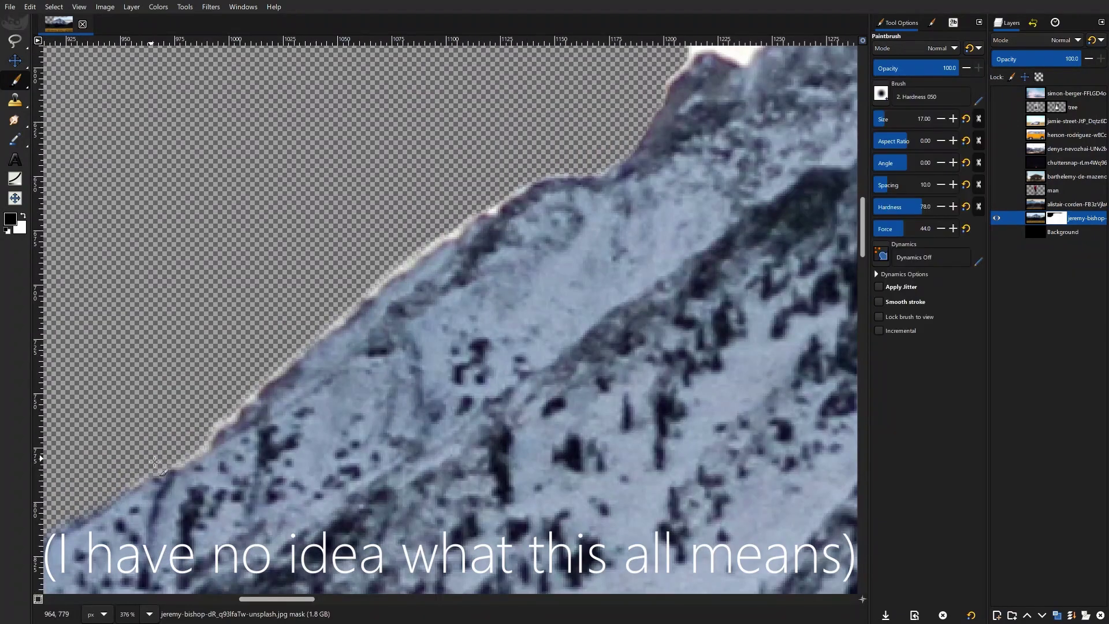
scroll(119, 467, up, 2)
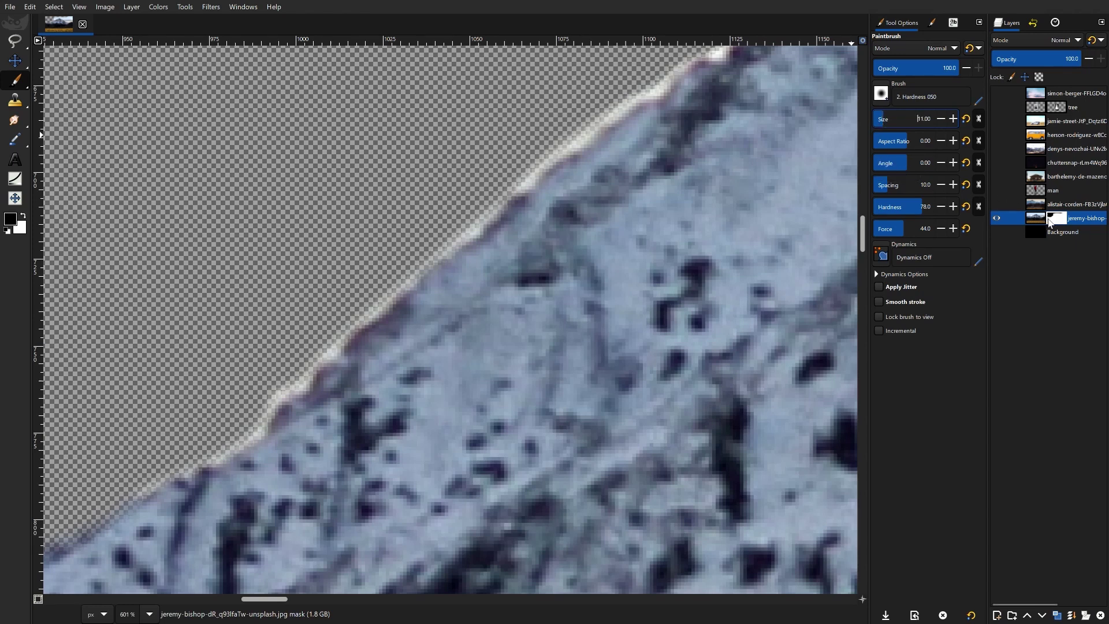
mouse_move(584, 130)
mouse_down()
mouse_move(333, 328)
mouse_move(246, 438)
mouse_move(123, 487)
mouse_up()
scroll(183, 446, right, 3)
scroll(184, 446, left, 5)
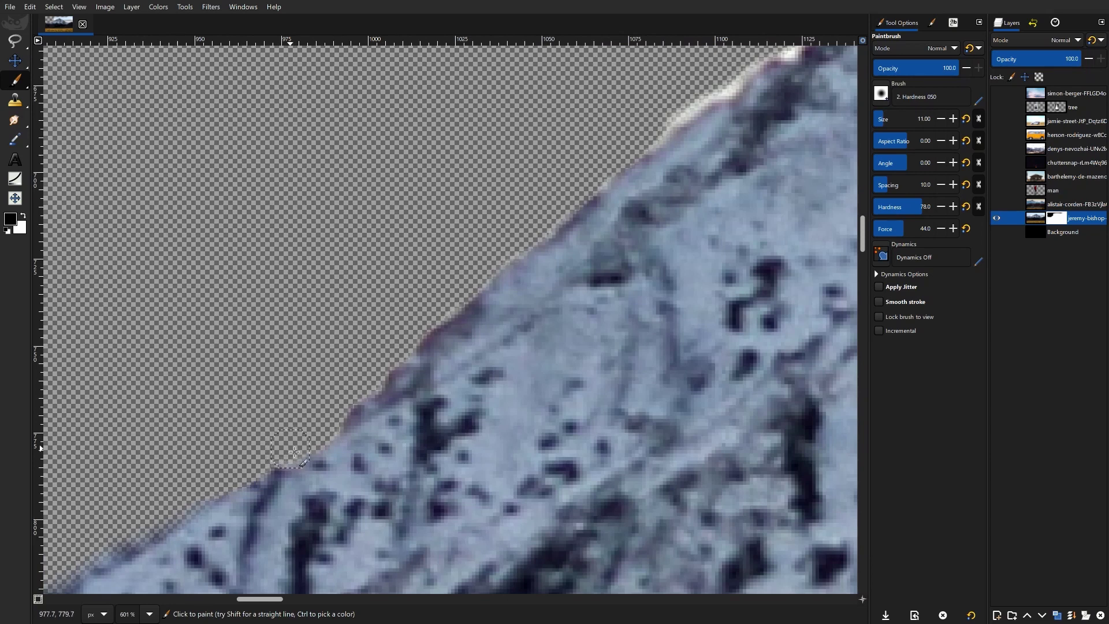
scroll(288, 450, right, 5)
scroll(413, 419, up, 4)
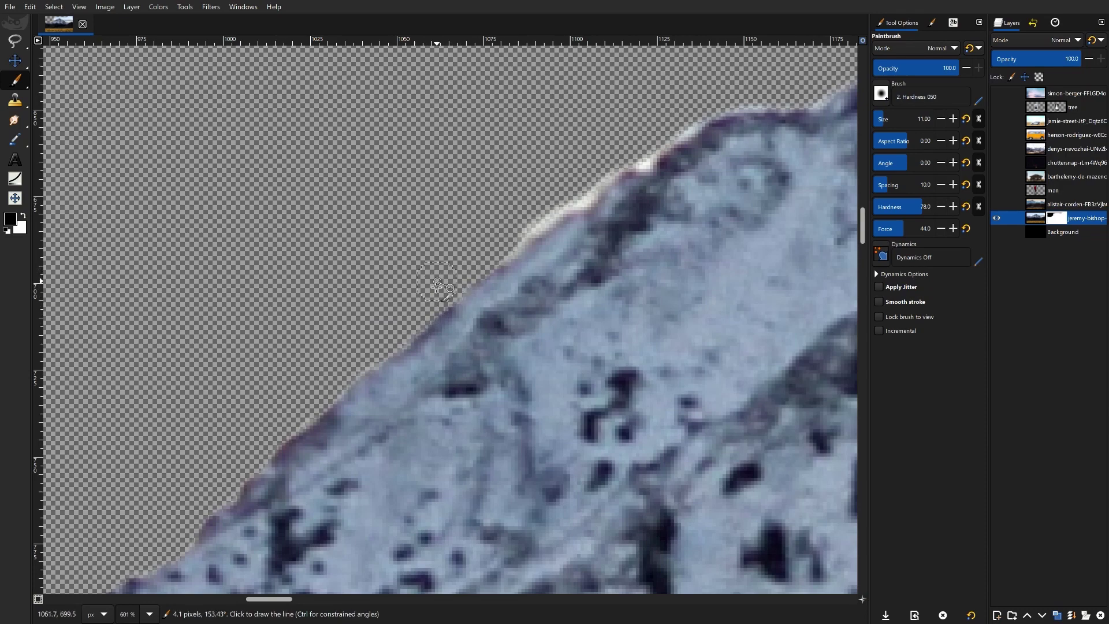
scroll(490, 315, right, 4)
scroll(490, 315, up, 2)
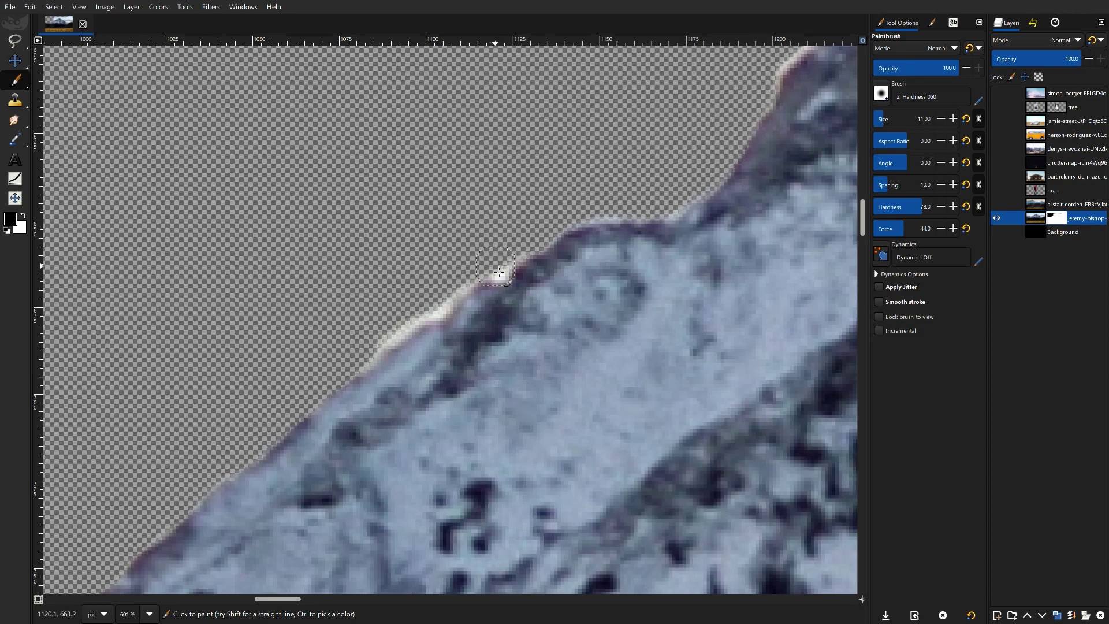
Trim the remaining white fringe along the ridge with the size 11 brush
mouse_move(468, 277)
mouse_down()
mouse_move(434, 313)
mouse_move(363, 360)
mouse_up()
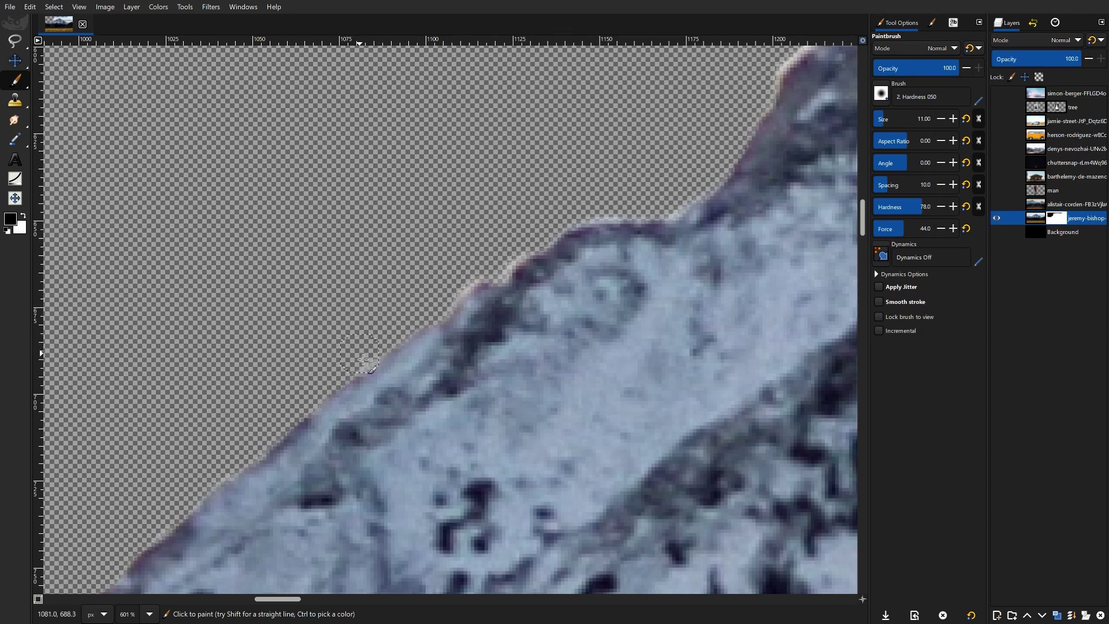
scroll(376, 353, right, 5)
scroll(433, 358, up, 5)
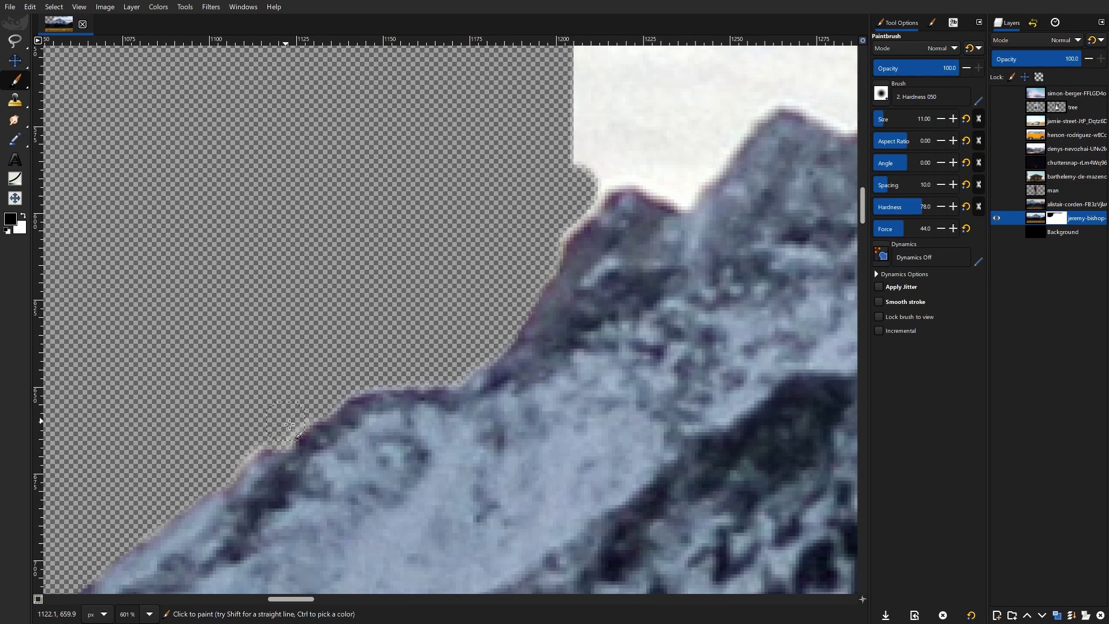
scroll(322, 384, right, 4)
scroll(438, 399, up, 5)
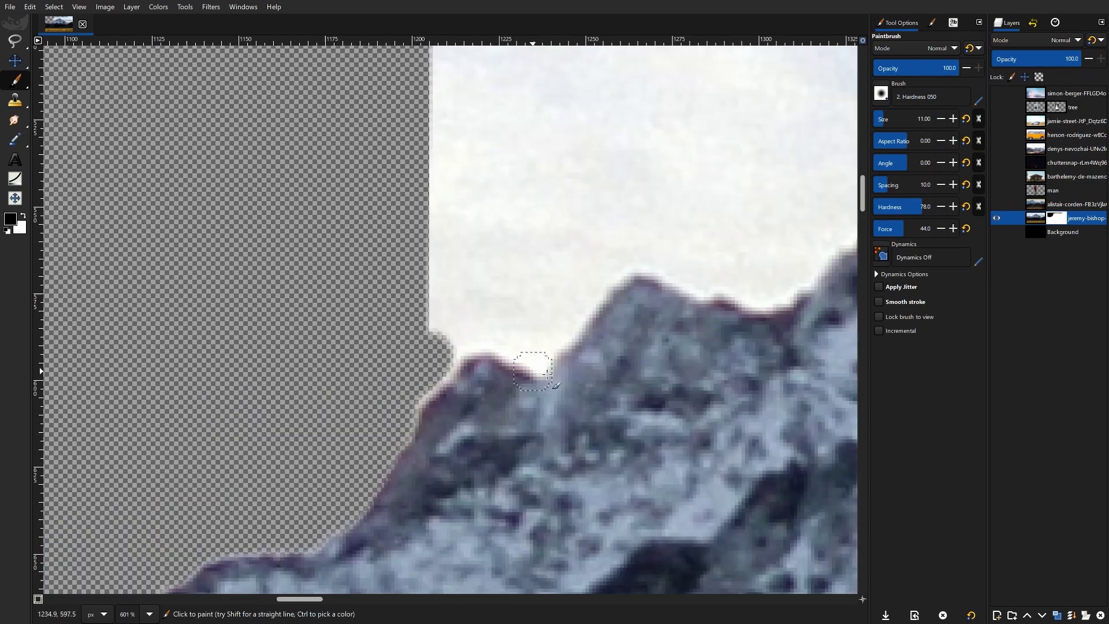